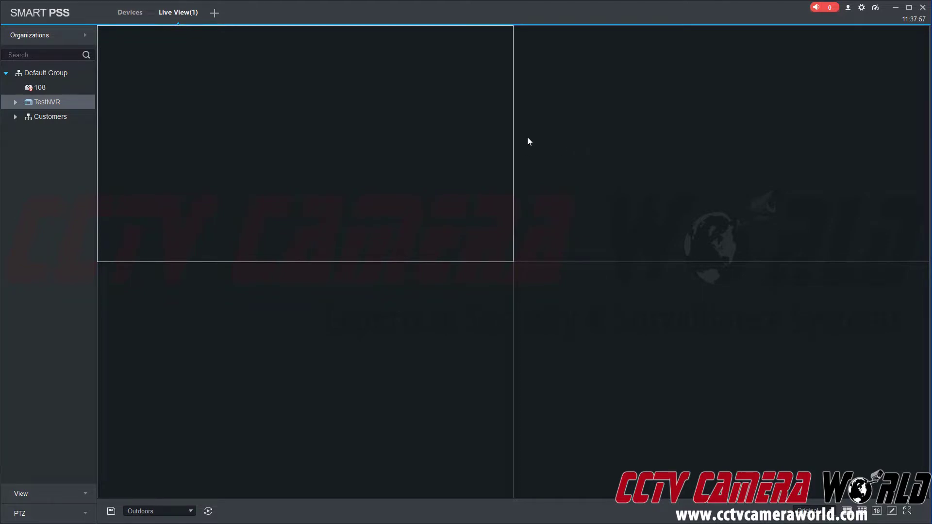
# Drag the IPC channel from TestNVR into the top-left pane and maximize it to fill live view
pyautogui.click(19, 100)
pyautogui.moveTo(53, 118); pyautogui.dragTo(379, 129)
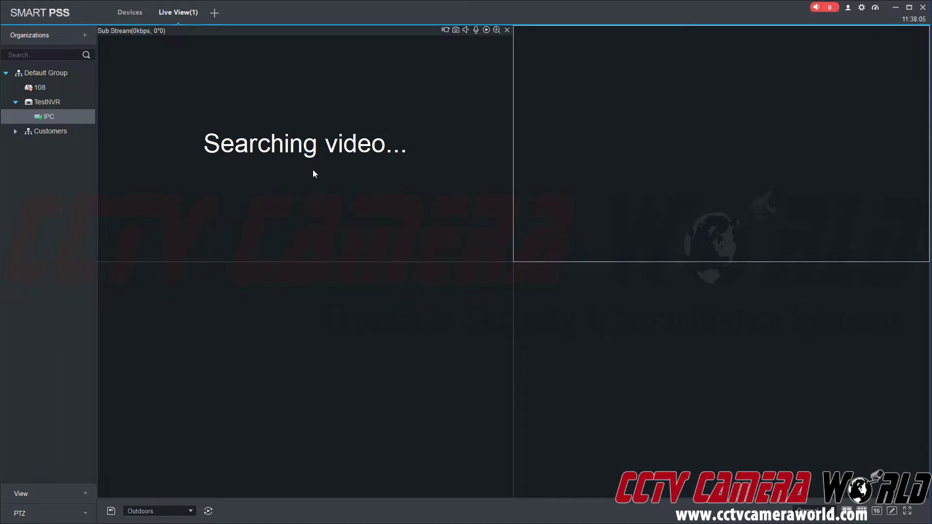
pyautogui.click(276, 115)
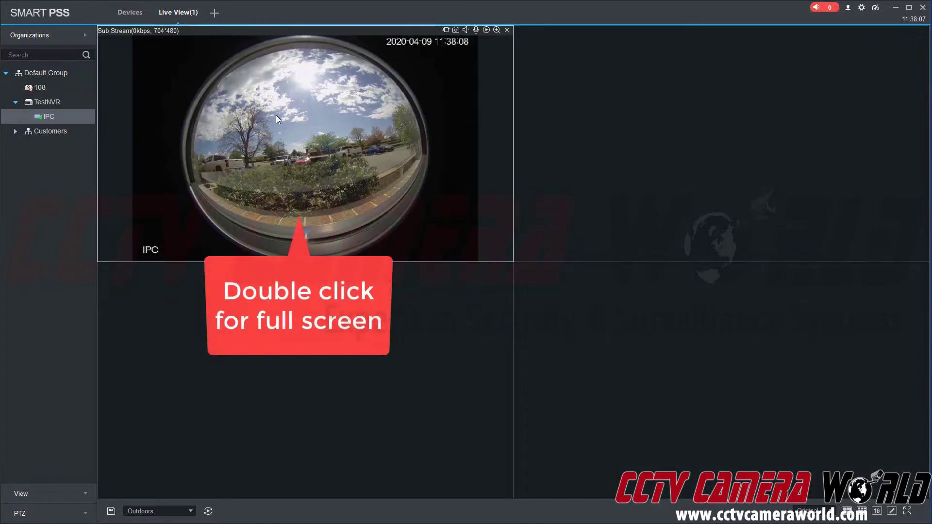
pyautogui.doubleClick(347, 138)
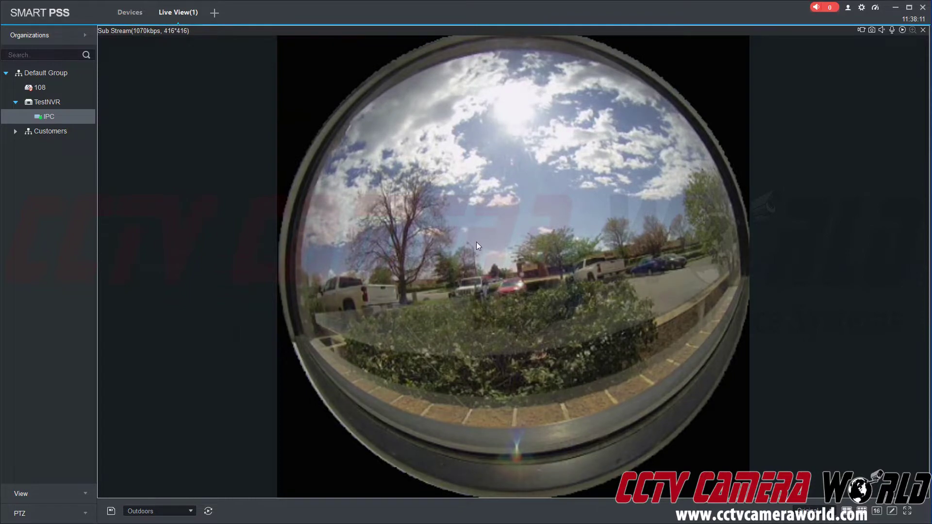
# Change the IPC live feed's stream type from Sub Stream to Main Stream at 2592*1944
pyautogui.rightClick(483, 207)
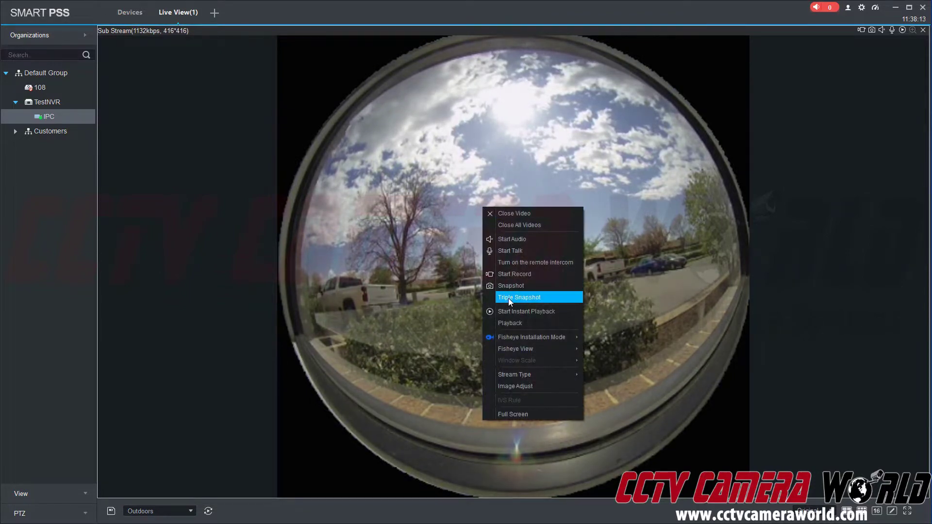
pyautogui.moveTo(516, 369)
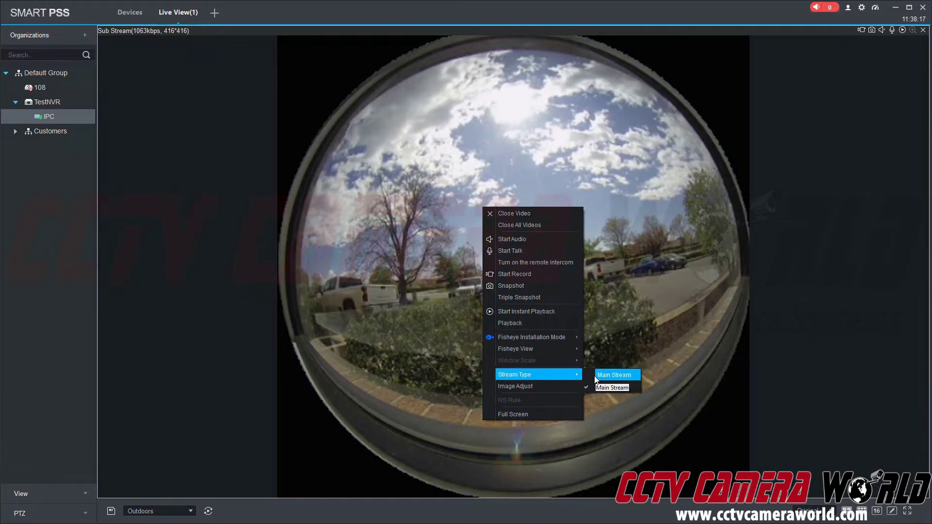
pyautogui.click(613, 376)
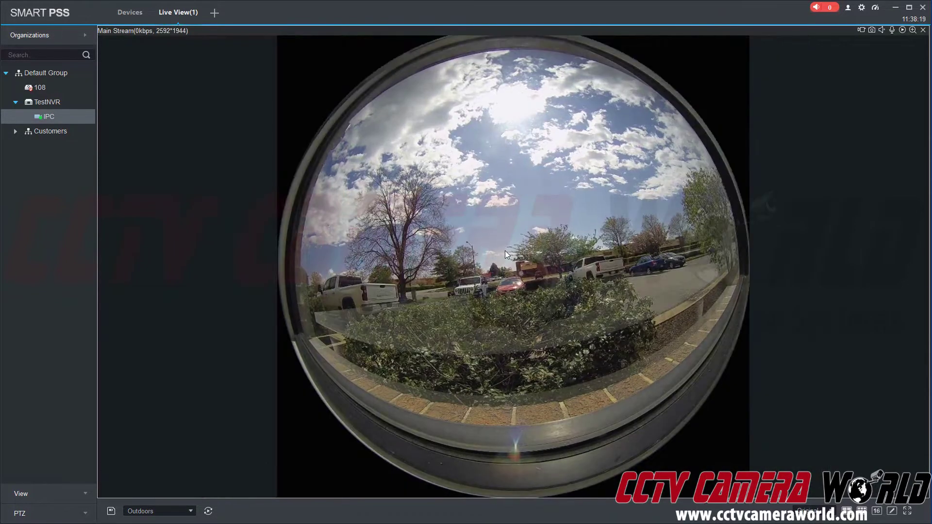
# Set Fisheye Installation Mode to the second mount option, giving an 832*832 circular image
pyautogui.rightClick(528, 228)
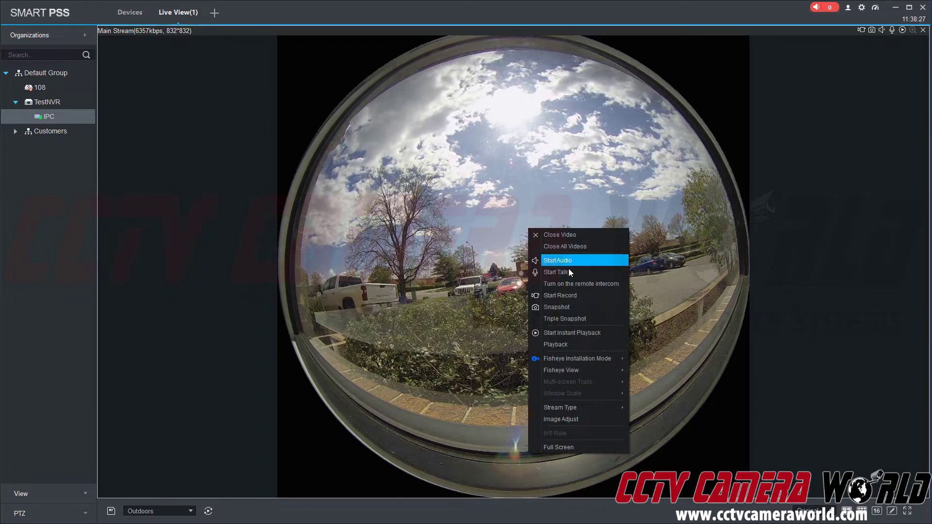
pyautogui.moveTo(590, 361)
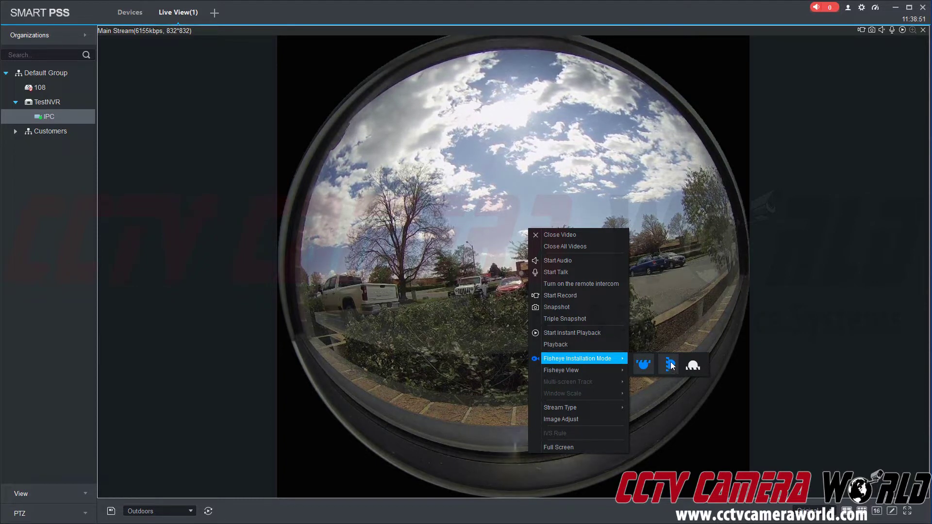
pyautogui.click(671, 365)
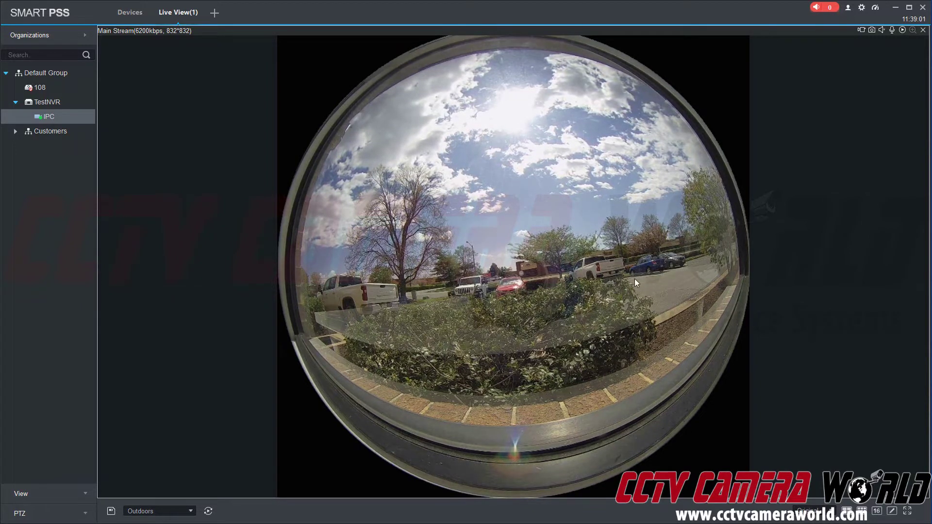
# Switch Fisheye View to the second layout, a single dewarped 1544*840 panorama
pyautogui.rightClick(509, 261)
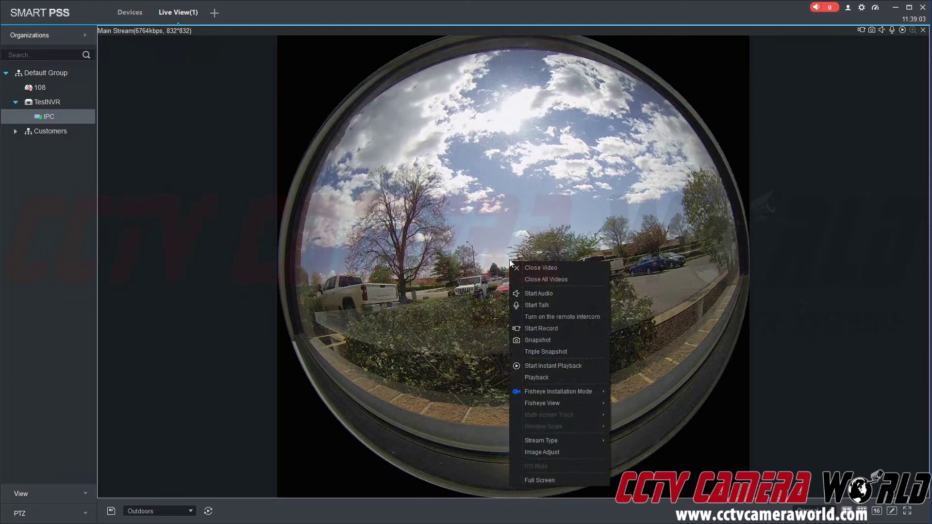
pyautogui.moveTo(544, 401)
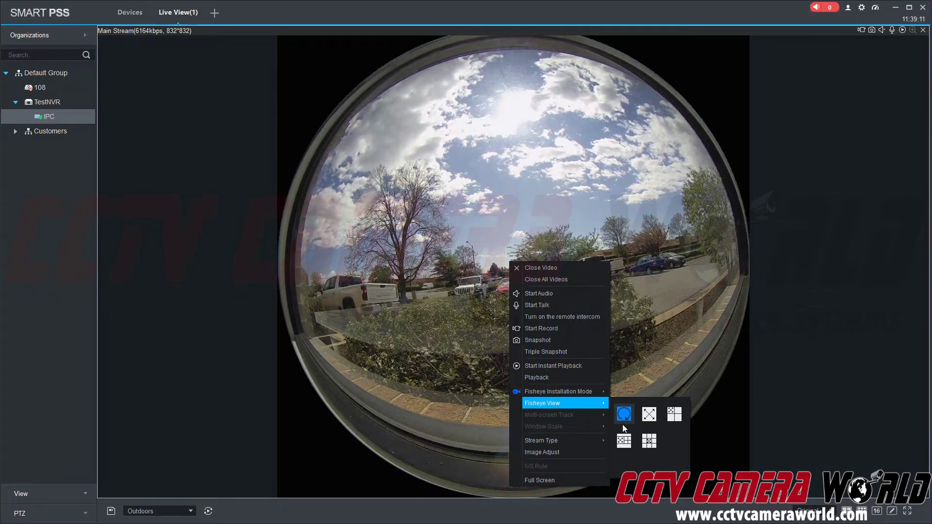
pyautogui.click(649, 418)
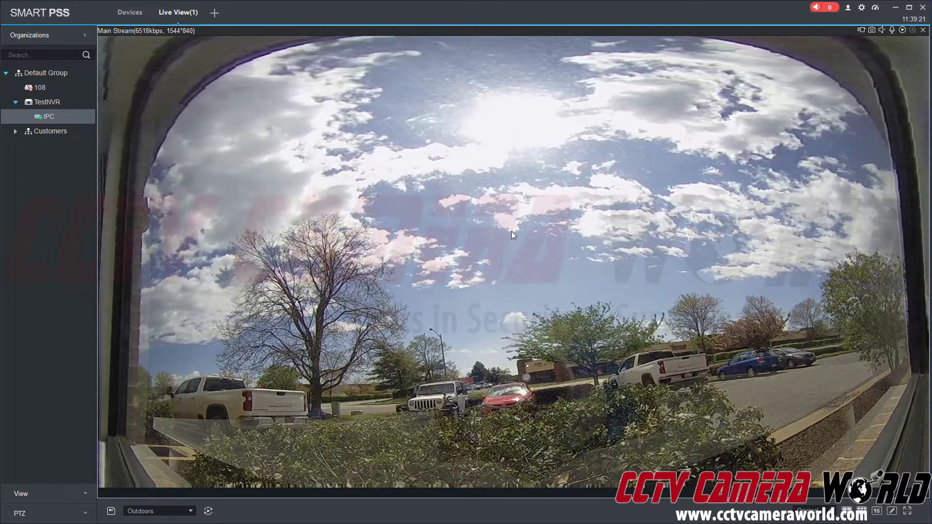
# Tilt the panorama down to the parking lot, then back up to frame the sky and cars
pyautogui.moveTo(512, 232); pyautogui.dragTo(524, 344)
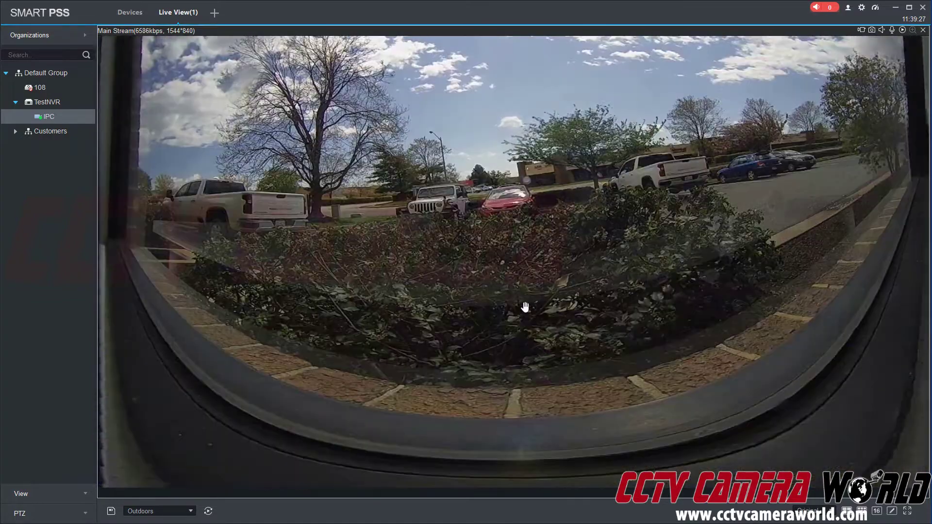
pyautogui.moveTo(525, 307)
pyautogui.mouseDown()
pyautogui.moveTo(526, 284)
pyautogui.moveTo(525, 333)
pyautogui.moveTo(529, 292)
pyautogui.mouseUp()
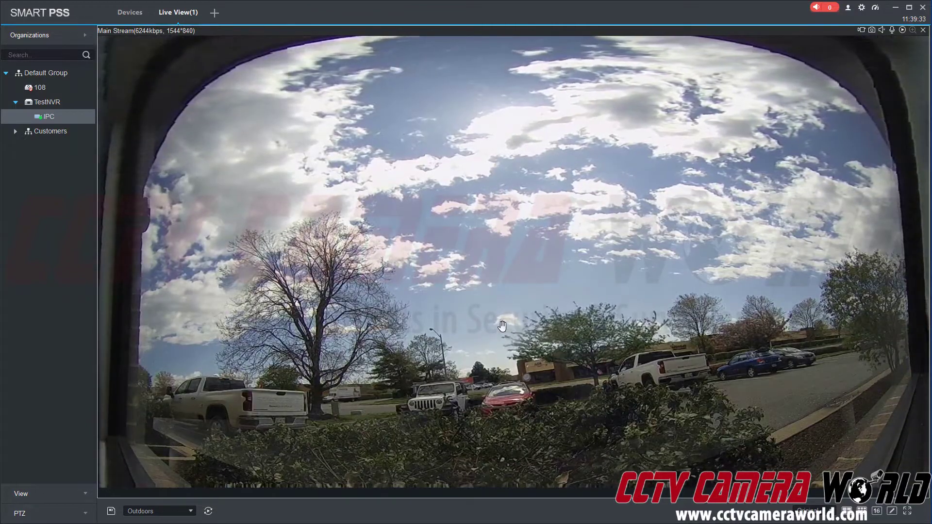
pyautogui.moveTo(511, 235); pyautogui.dragTo(529, 192)
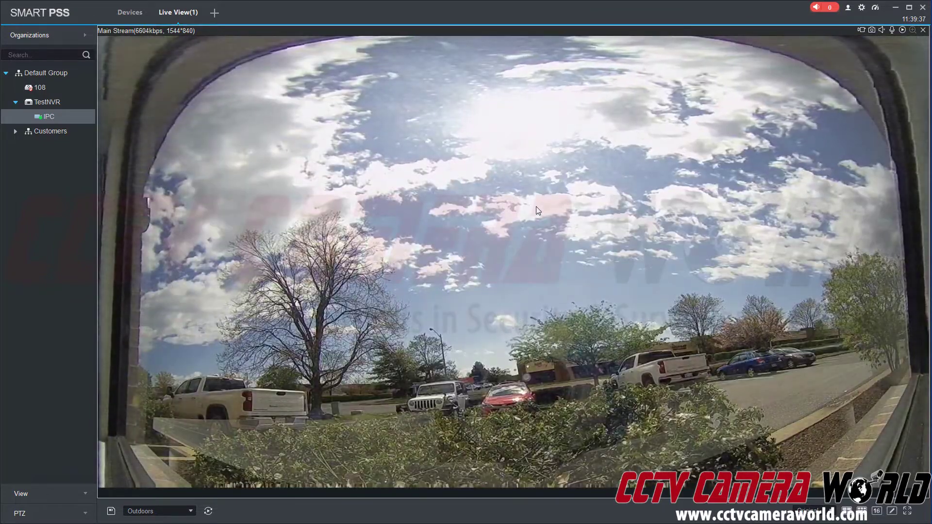
# Switch Fisheye View to the 1 fisheye + 3 dewarped layout and select the fisheye pane
pyautogui.rightClick(503, 243)
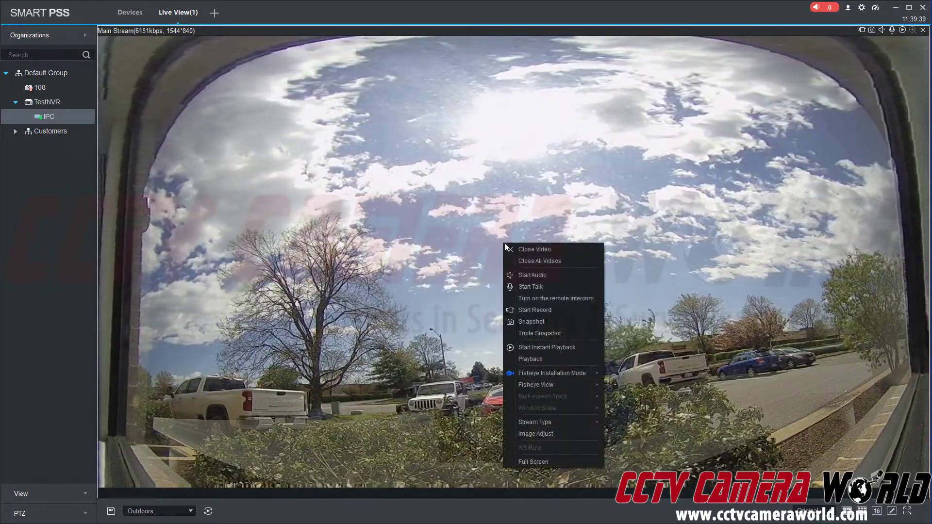
pyautogui.moveTo(537, 381)
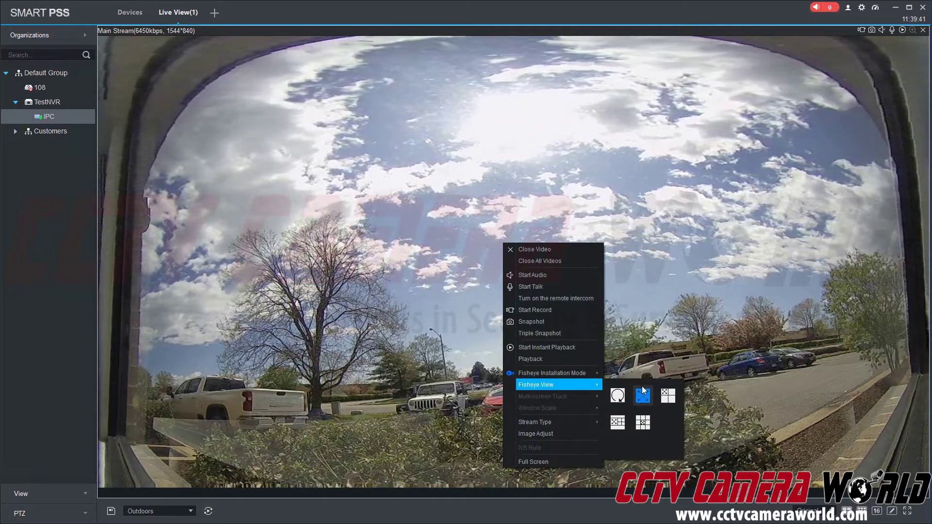
pyautogui.click(669, 399)
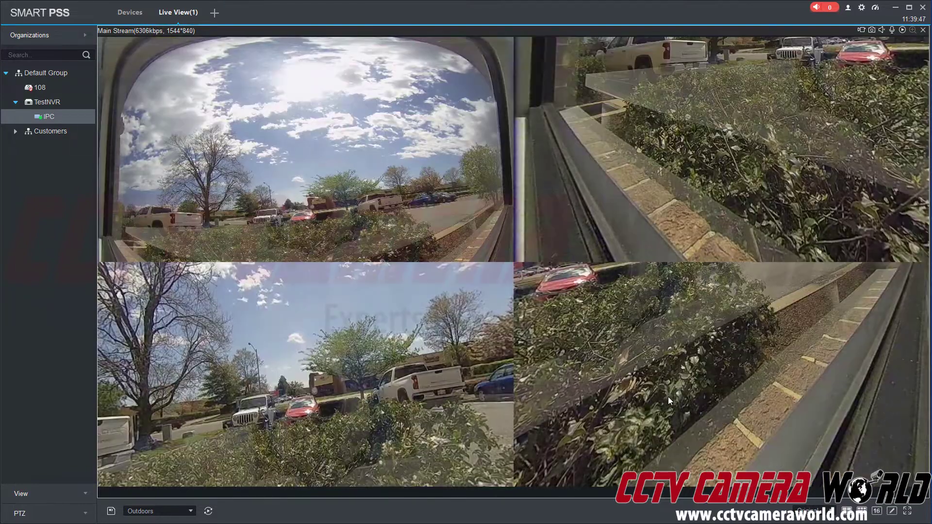
pyautogui.click(380, 212)
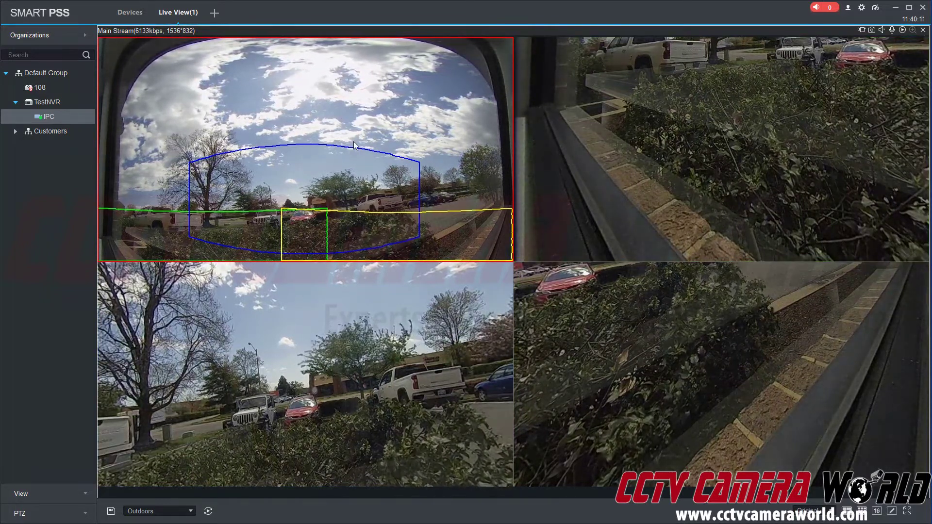
# Move the blue, yellow and green regions to aim the three dewarped panes at trees and cars
pyautogui.moveTo(333, 159); pyautogui.dragTo(289, 170)
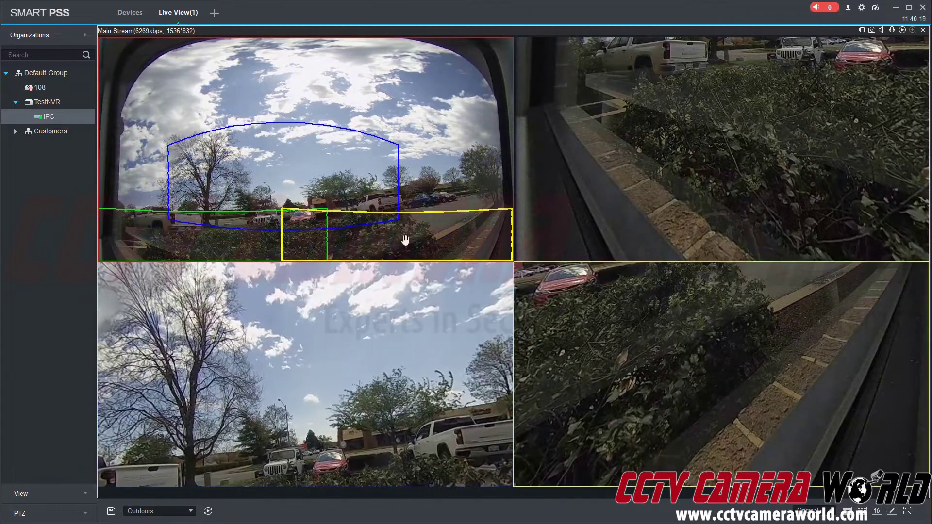
pyautogui.moveTo(408, 239); pyautogui.dragTo(427, 245)
pyautogui.moveTo(209, 237)
pyautogui.mouseDown()
pyautogui.moveTo(206, 145)
pyautogui.moveTo(217, 89)
pyautogui.moveTo(340, 80)
pyautogui.moveTo(359, 121)
pyautogui.moveTo(351, 174)
pyautogui.moveTo(252, 199)
pyautogui.moveTo(200, 248)
pyautogui.mouseUp()
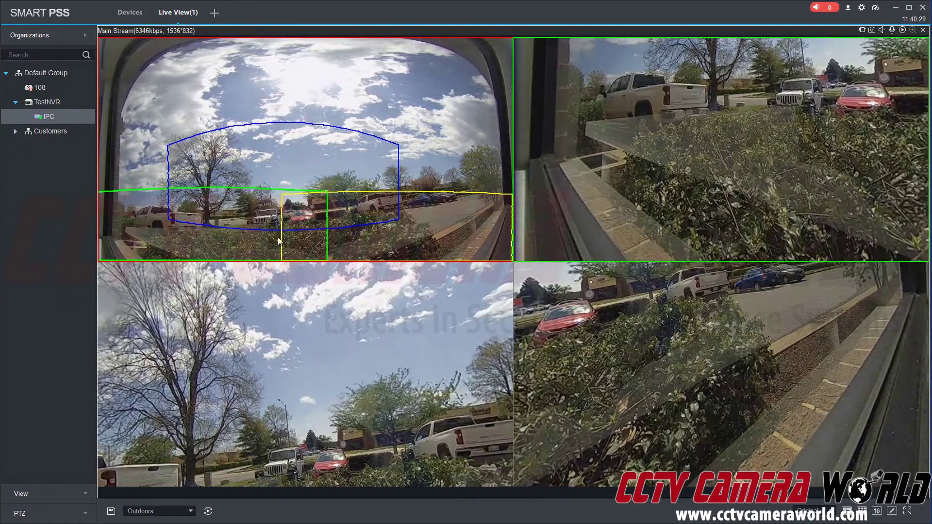
pyautogui.moveTo(428, 250); pyautogui.dragTo(428, 210)
pyautogui.moveTo(195, 249); pyautogui.dragTo(196, 230)
pyautogui.moveTo(272, 144); pyautogui.dragTo(291, 184)
# Bring up the fisheye pane's options menu and dismiss it without changing anything
pyautogui.rightClick(361, 210)
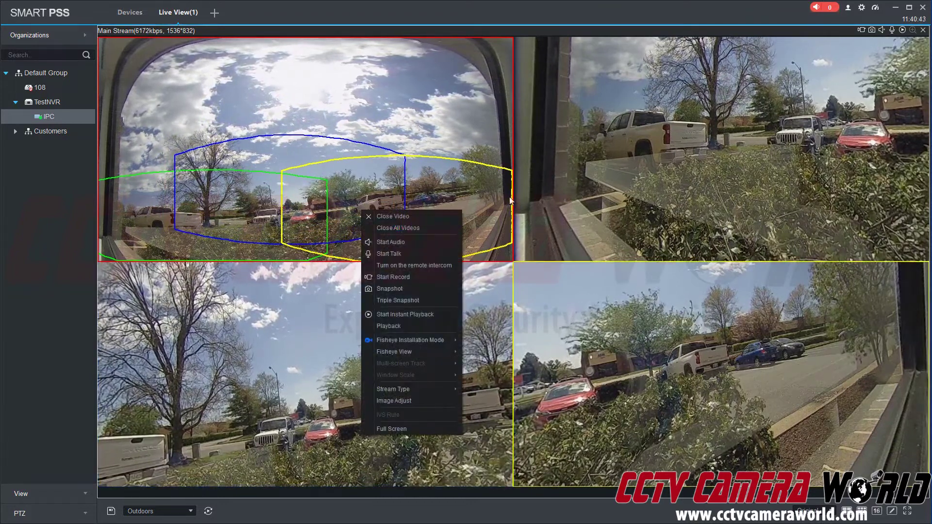
pyautogui.click(491, 148)
pyautogui.click(206, 427)
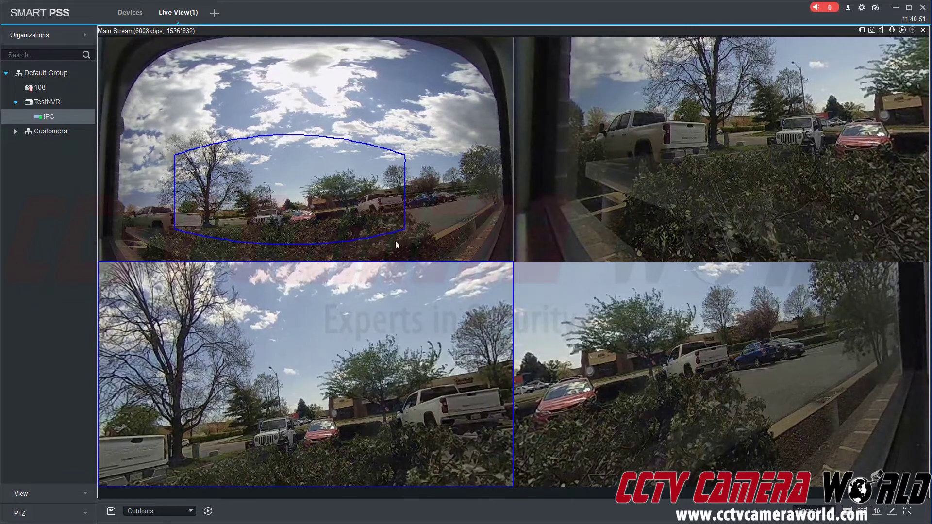
# Switch Fisheye View to the fisheye plus panorama layout and select the fisheye view's regions
pyautogui.rightClick(408, 229)
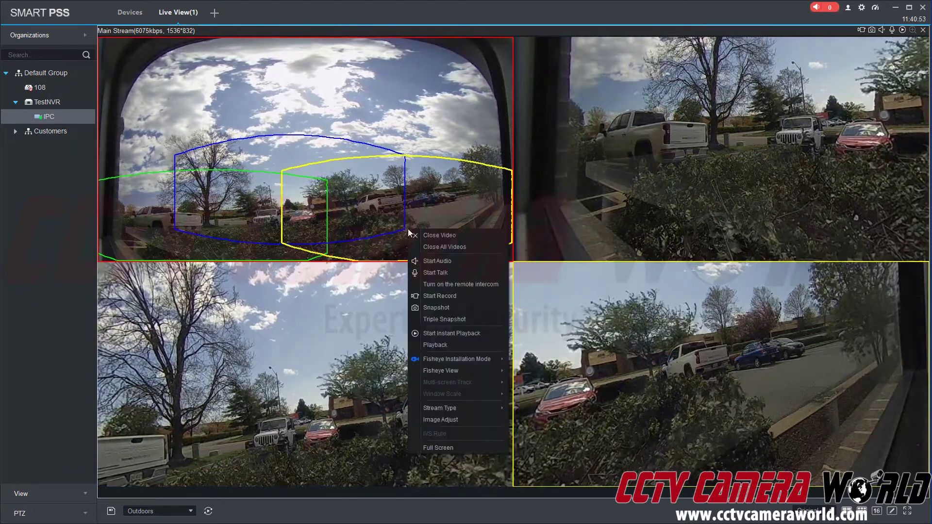
pyautogui.moveTo(456, 371)
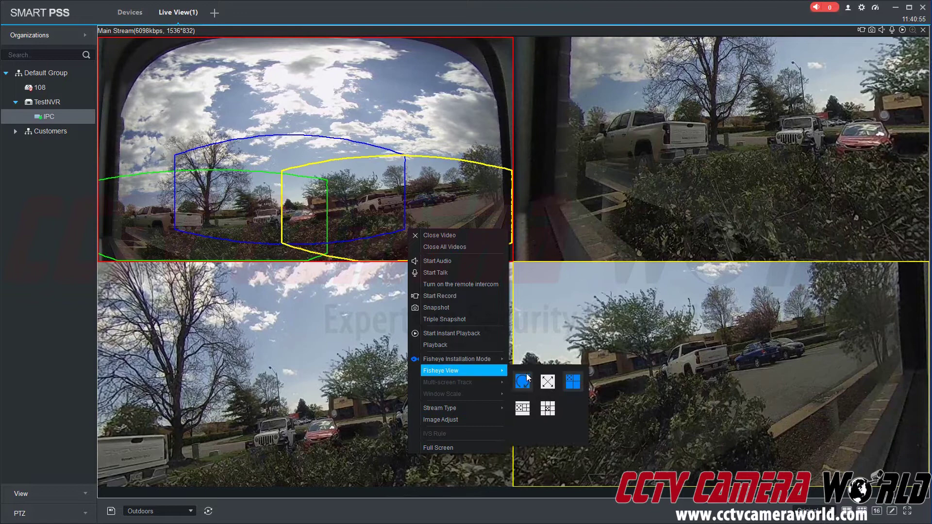
pyautogui.click(523, 409)
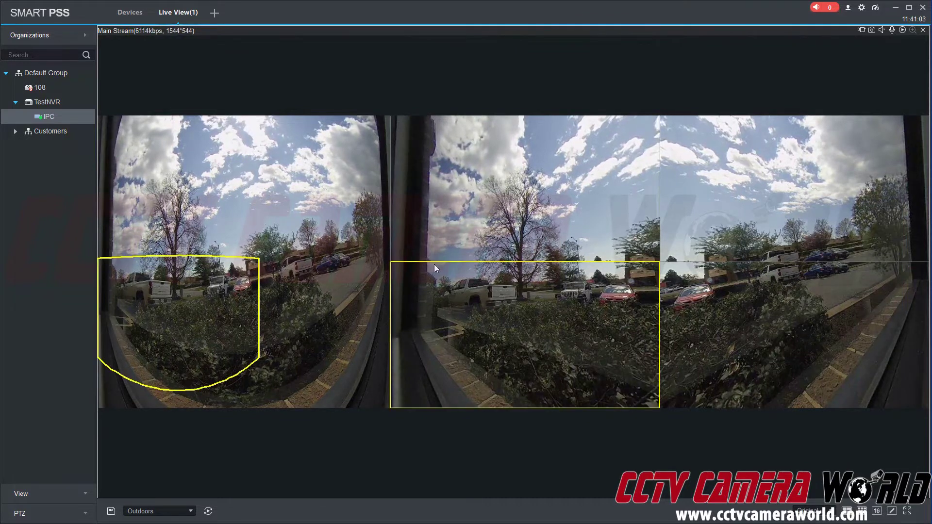
pyautogui.click(418, 255)
pyautogui.click(329, 265)
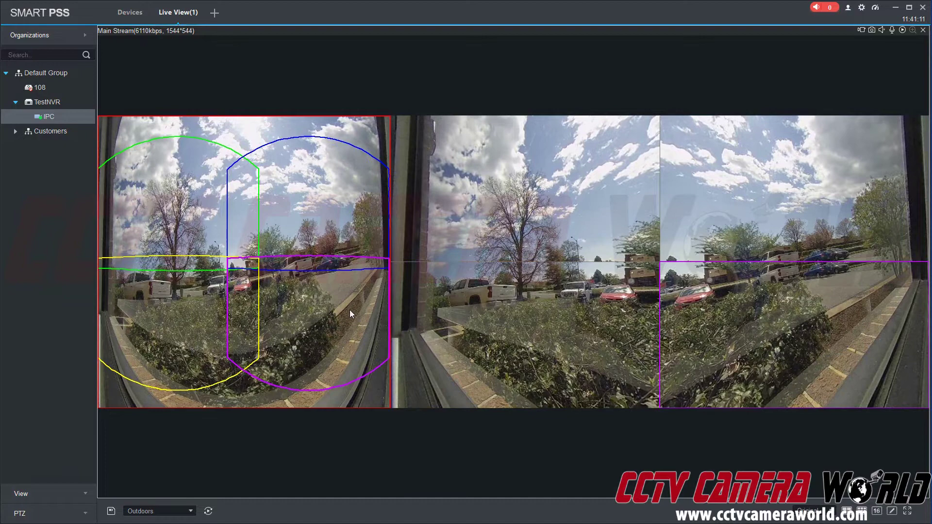
# Move the green, yellow, purple and blue regions to re-aim their dewarped panels
pyautogui.moveTo(203, 218); pyautogui.dragTo(179, 225)
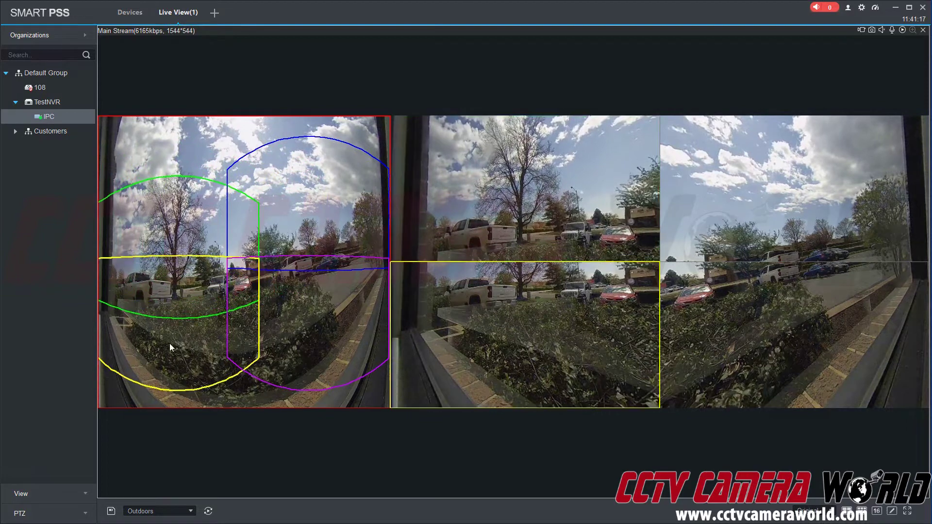
pyautogui.moveTo(170, 345); pyautogui.dragTo(162, 350)
pyautogui.moveTo(302, 339); pyautogui.dragTo(310, 324)
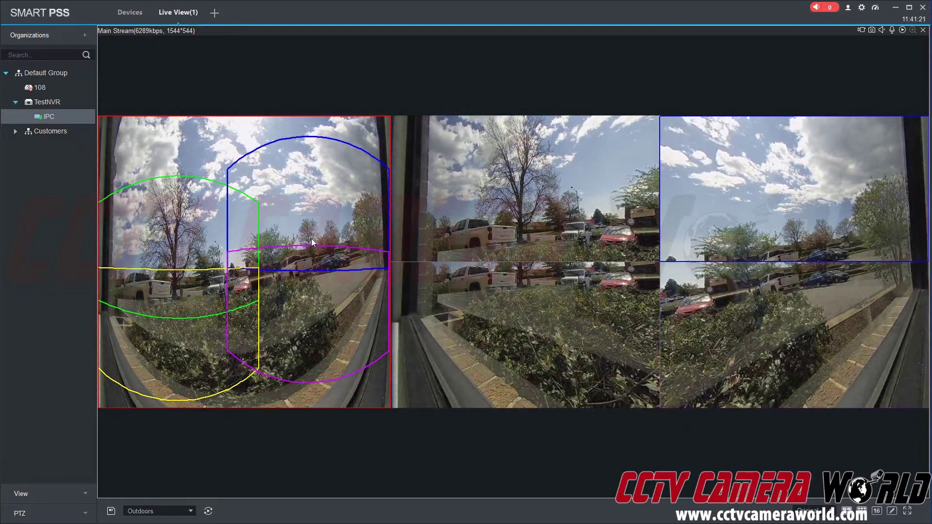
pyautogui.moveTo(310, 238); pyautogui.dragTo(307, 202)
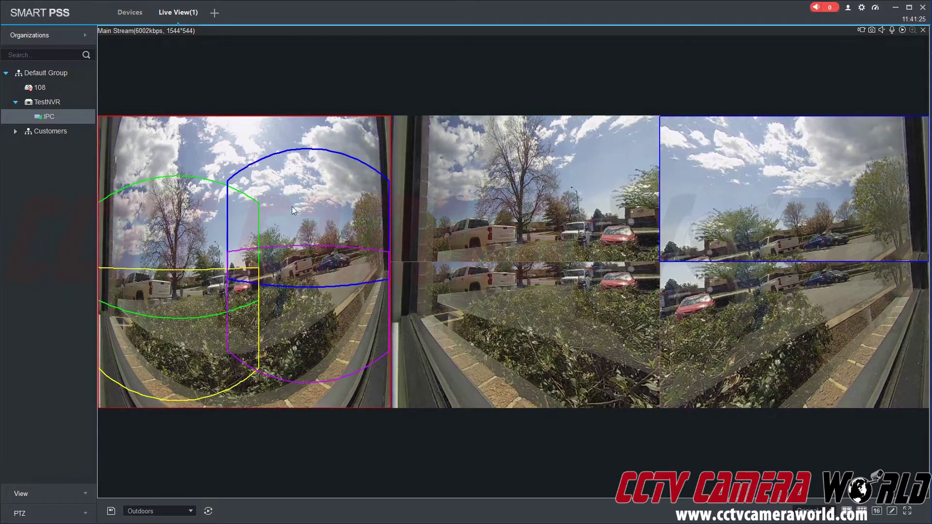
# Switch Fisheye View to the 1+8 split, a 3x3 grid around the fisheye
pyautogui.rightClick(359, 229)
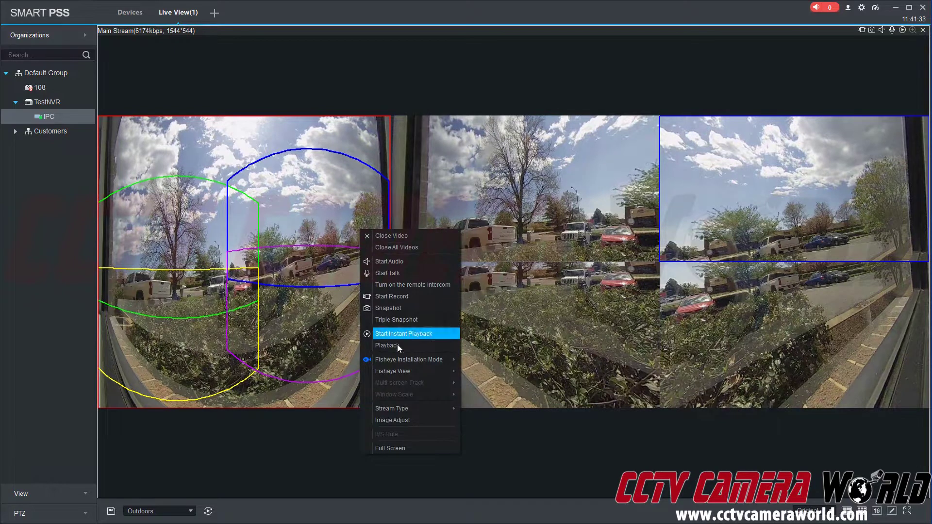
pyautogui.moveTo(384, 376)
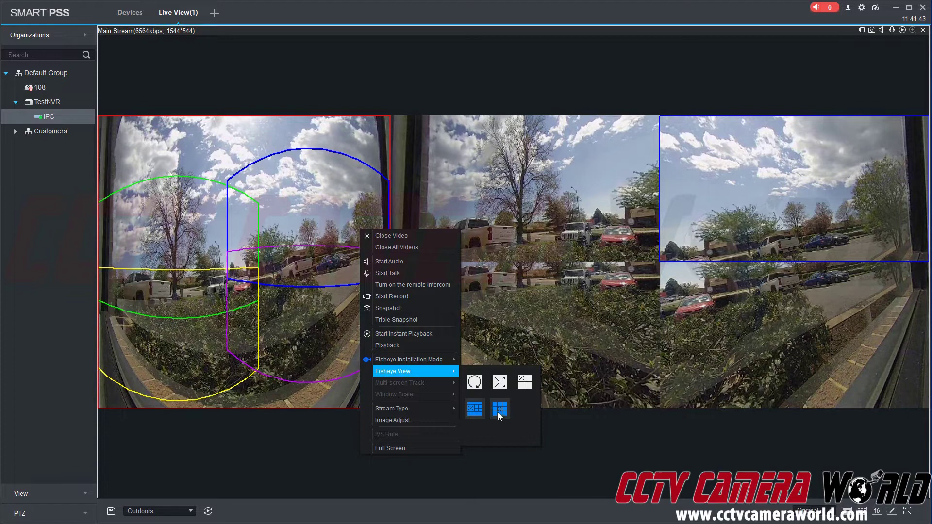
pyautogui.click(498, 409)
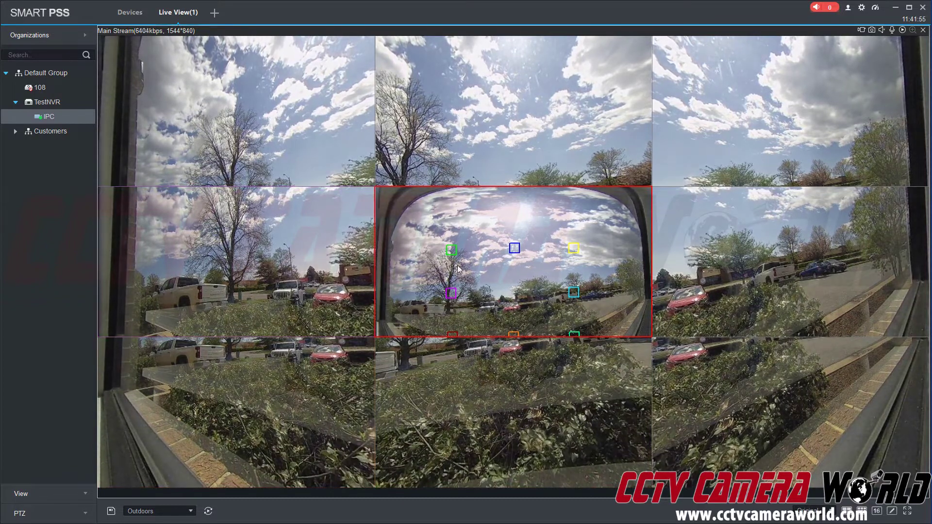
# Drag each coloured marker to aim the eight cells at sky, hedges, brick ledge and cars
pyautogui.moveTo(451, 250)
pyautogui.mouseDown()
pyautogui.moveTo(436, 220)
pyautogui.moveTo(445, 241)
pyautogui.moveTo(471, 213)
pyautogui.moveTo(496, 243)
pyautogui.moveTo(448, 262)
pyautogui.moveTo(446, 192)
pyautogui.moveTo(436, 276)
pyautogui.moveTo(430, 215)
pyautogui.moveTo(422, 265)
pyautogui.moveTo(428, 220)
pyautogui.moveTo(427, 247)
pyautogui.mouseUp()
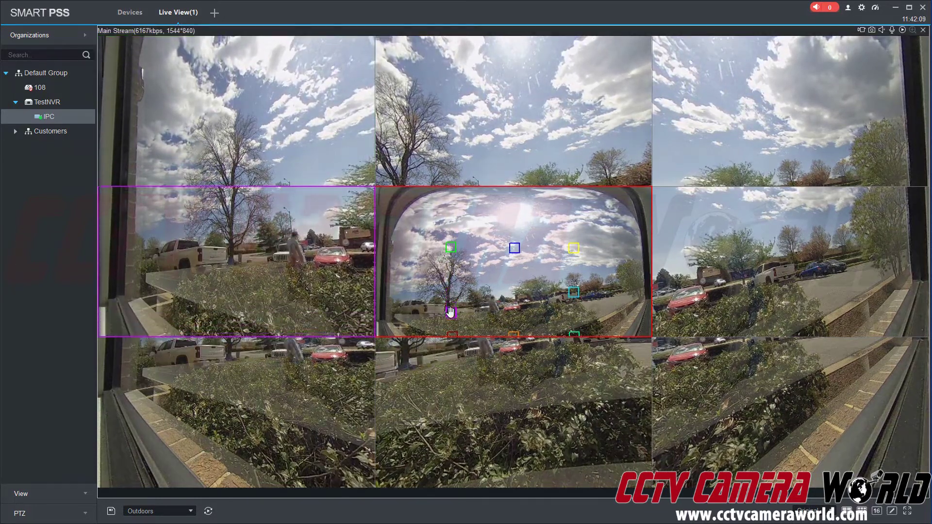
pyautogui.moveTo(452, 334)
pyautogui.mouseDown()
pyautogui.moveTo(447, 311)
pyautogui.moveTo(451, 328)
pyautogui.mouseUp()
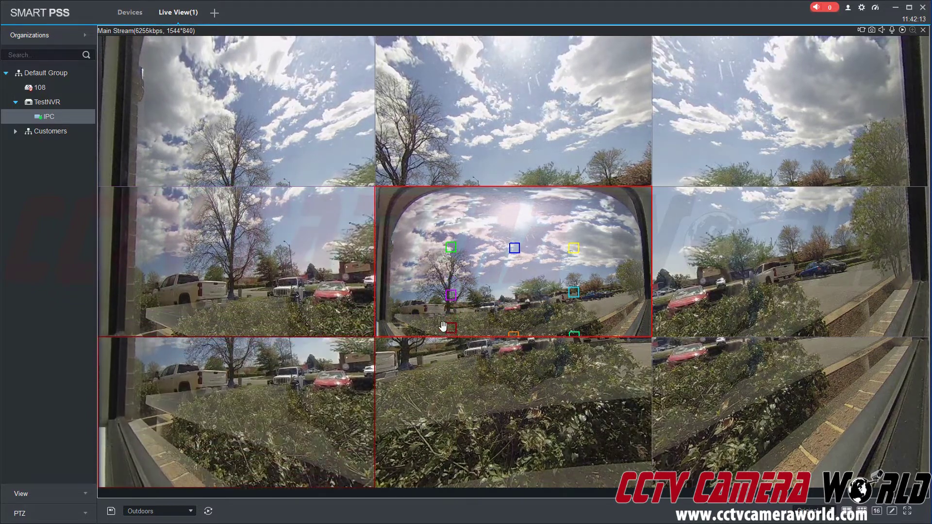
pyautogui.moveTo(514, 335)
pyautogui.mouseDown()
pyautogui.moveTo(510, 316)
pyautogui.moveTo(510, 329)
pyautogui.mouseUp()
pyautogui.moveTo(573, 333)
pyautogui.mouseDown()
pyautogui.moveTo(572, 311)
pyautogui.moveTo(575, 332)
pyautogui.mouseUp()
pyautogui.moveTo(575, 293)
pyautogui.mouseDown()
pyautogui.moveTo(582, 282)
pyautogui.moveTo(582, 292)
pyautogui.mouseUp()
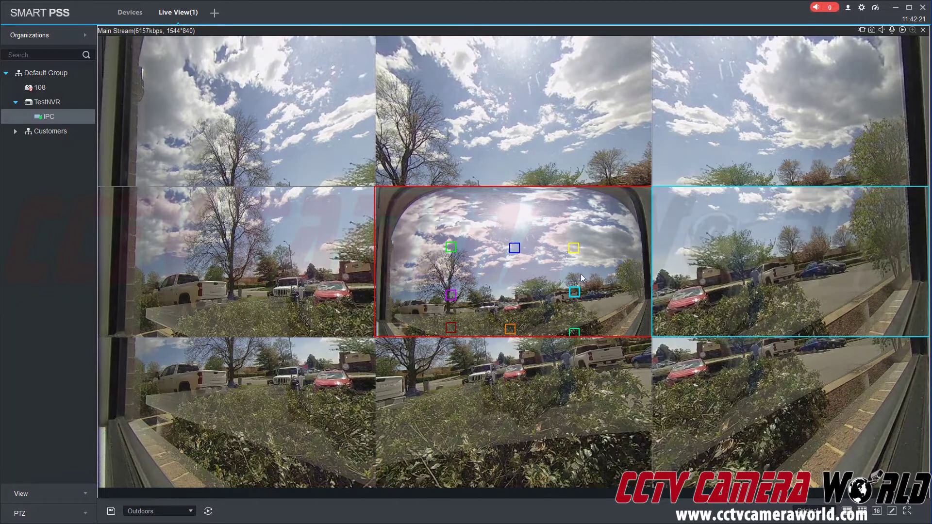
pyautogui.moveTo(582, 248); pyautogui.dragTo(582, 253)
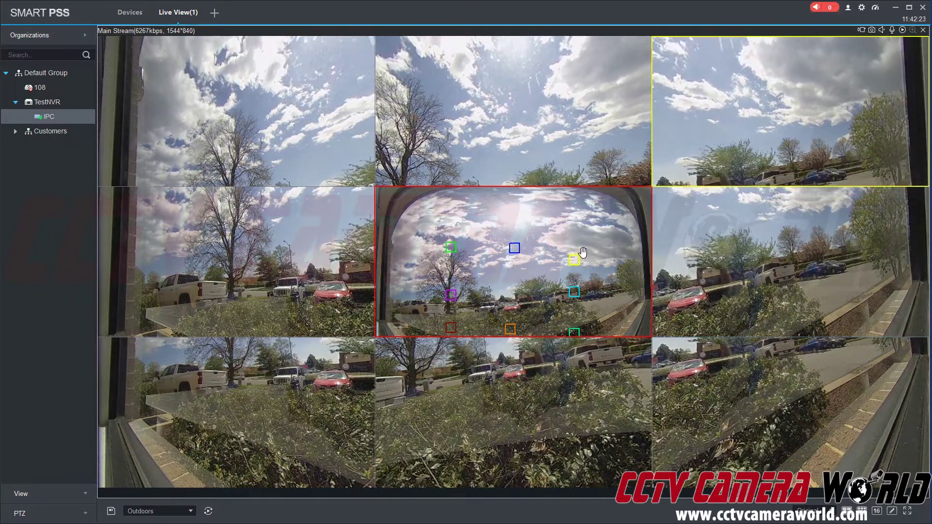
pyautogui.moveTo(515, 248)
pyautogui.mouseDown()
pyautogui.moveTo(506, 240)
pyautogui.moveTo(516, 251)
pyautogui.moveTo(506, 240)
pyautogui.moveTo(522, 245)
pyautogui.mouseUp()
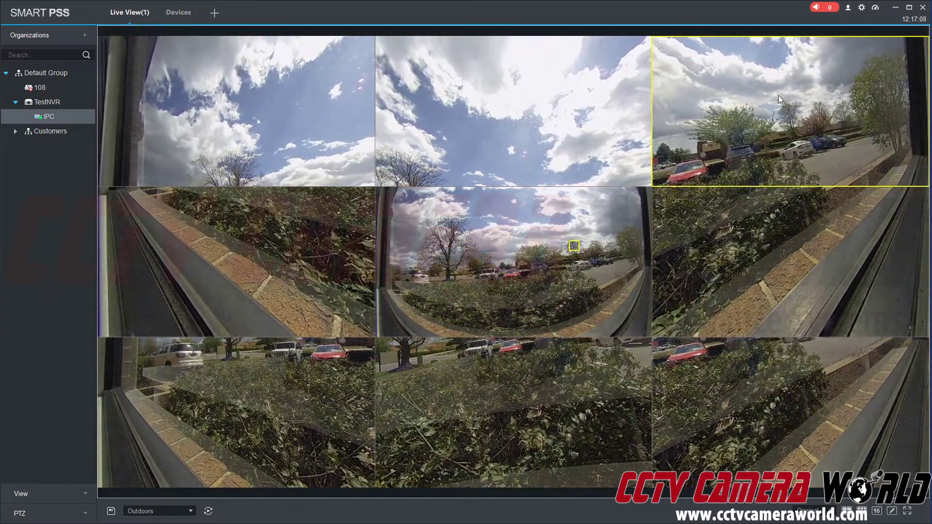
# Select the top-middle and top-left cells, then open a new module tab listing Operation, Search and Configuration
pyautogui.click(486, 62)
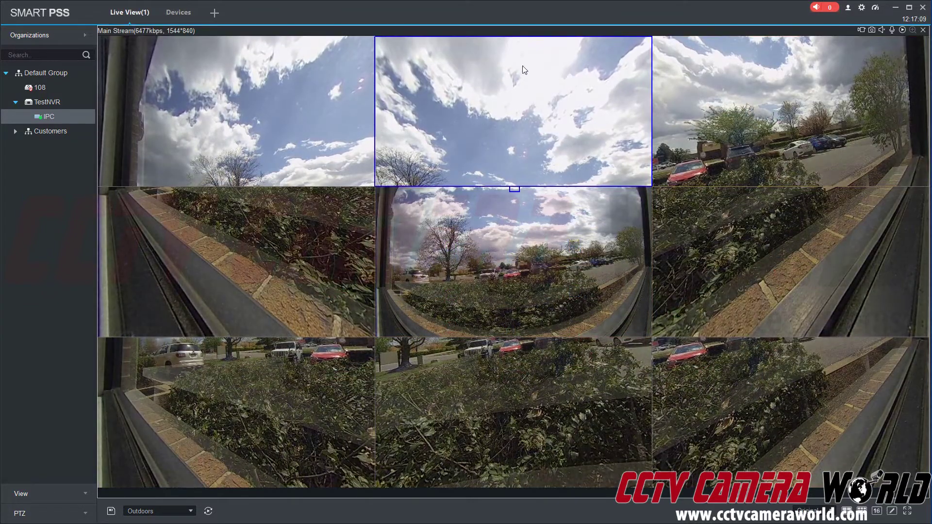
pyautogui.click(358, 50)
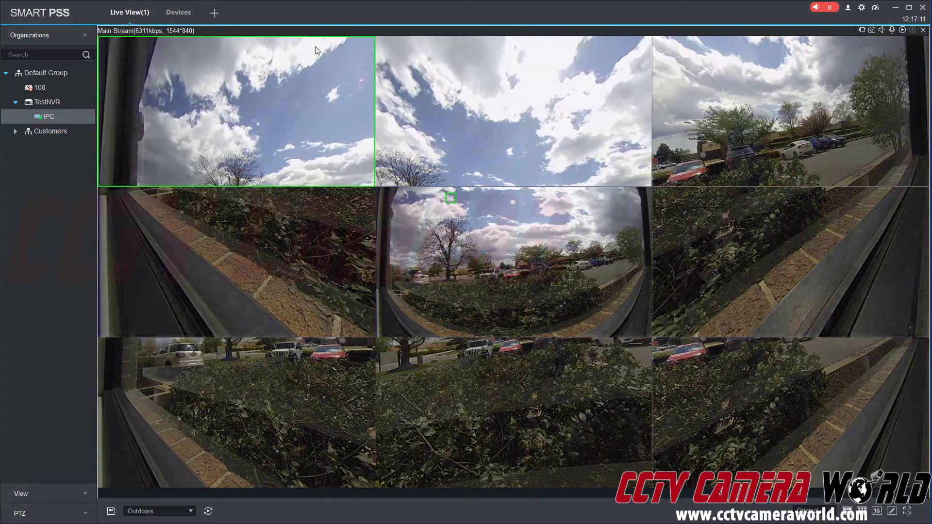
pyautogui.click(215, 13)
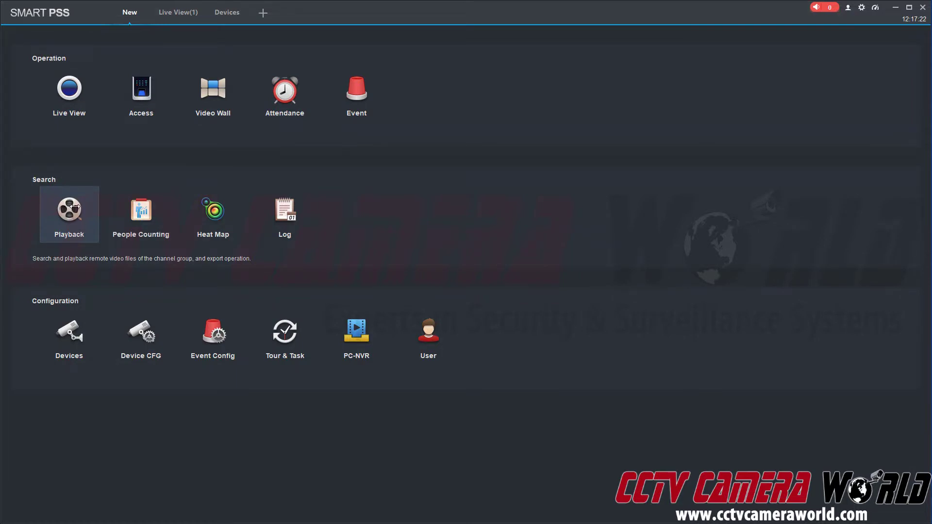
pyautogui.click(69, 210)
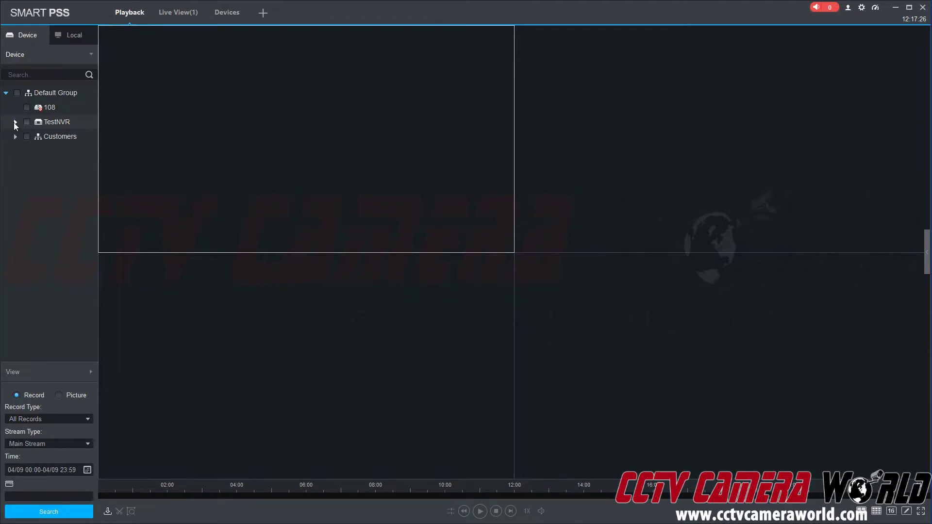
pyautogui.click(15, 122)
pyautogui.click(15, 123)
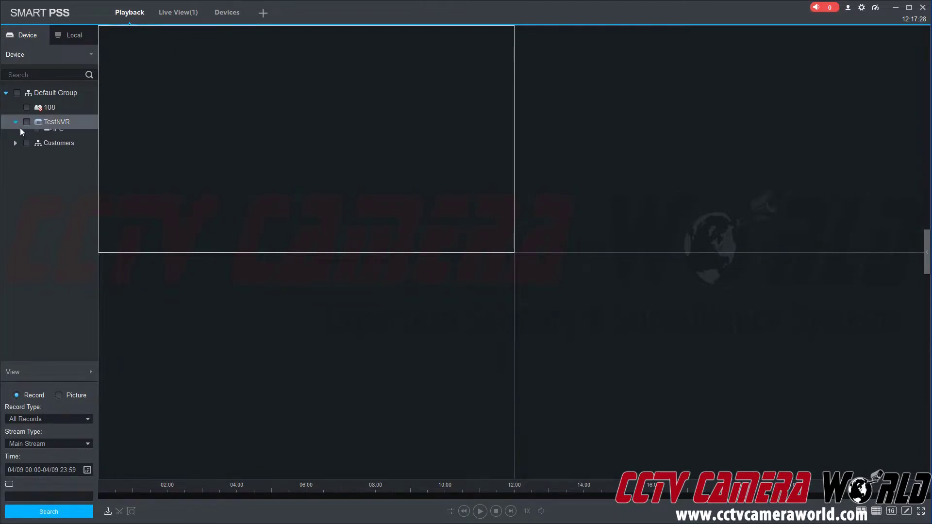
pyautogui.click(37, 136)
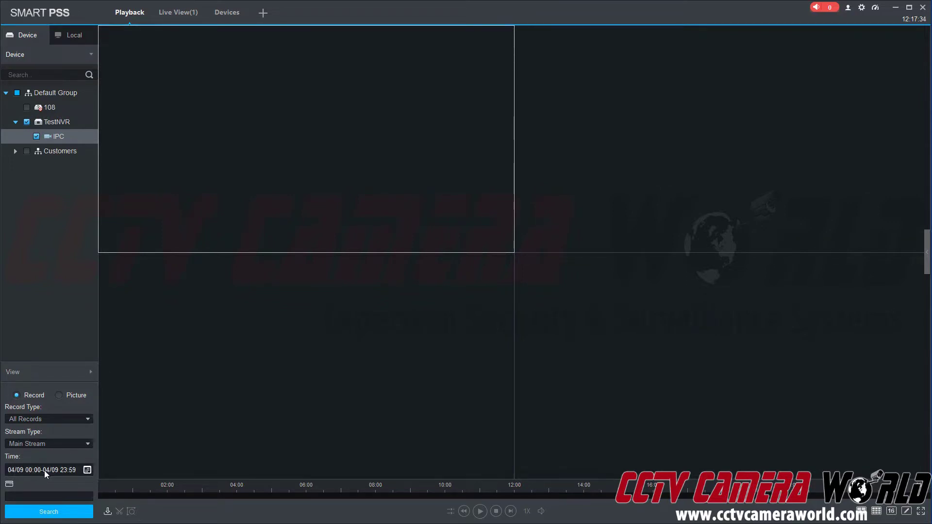
pyautogui.click(52, 513)
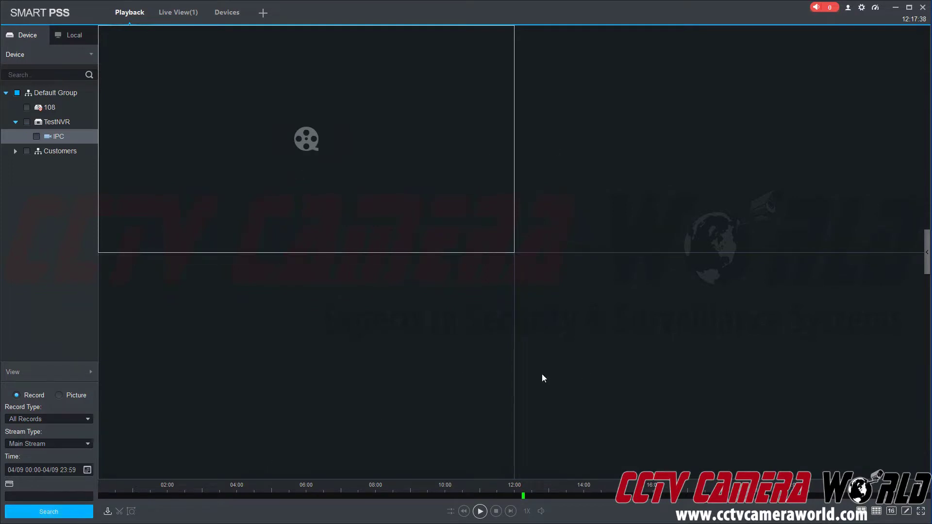
pyautogui.click(523, 496)
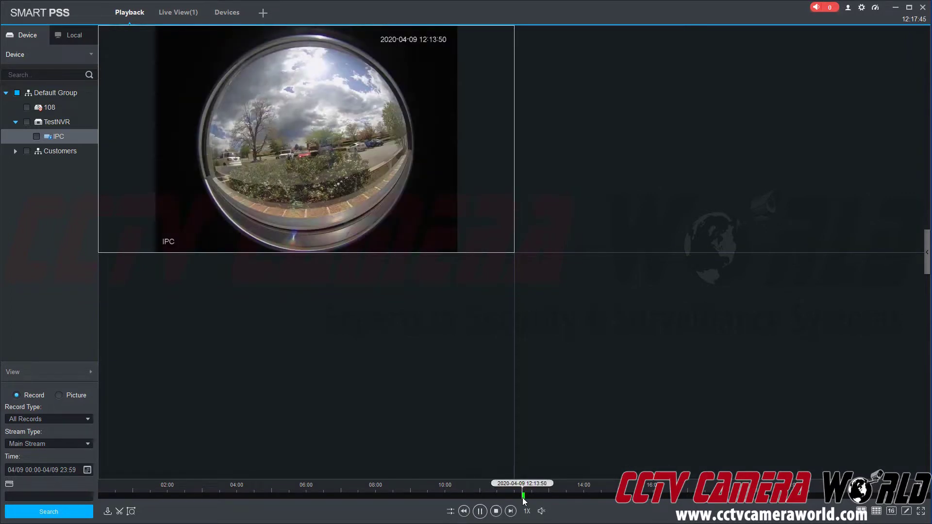
# Maximize the IPC playback pane and keep its stream type at Main Stream, 2592*1944
pyautogui.moveTo(360, 129)
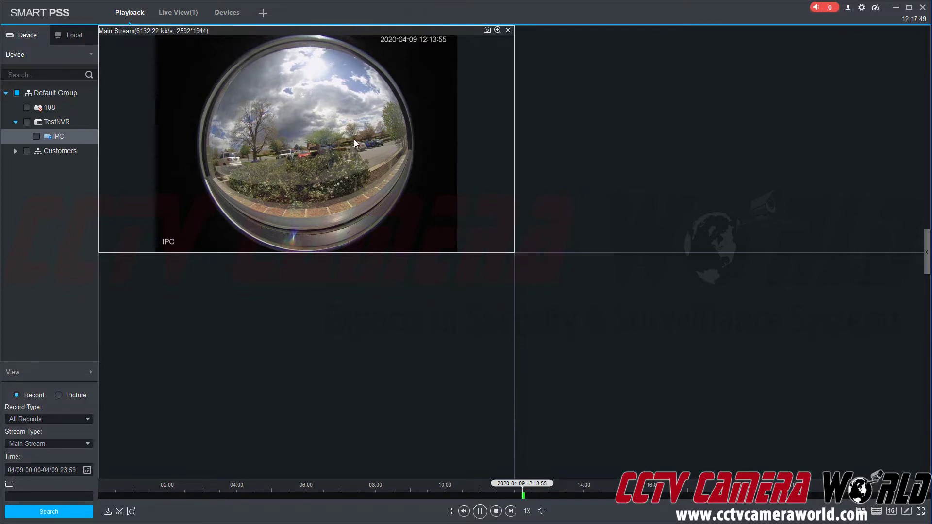
pyautogui.doubleClick(354, 139)
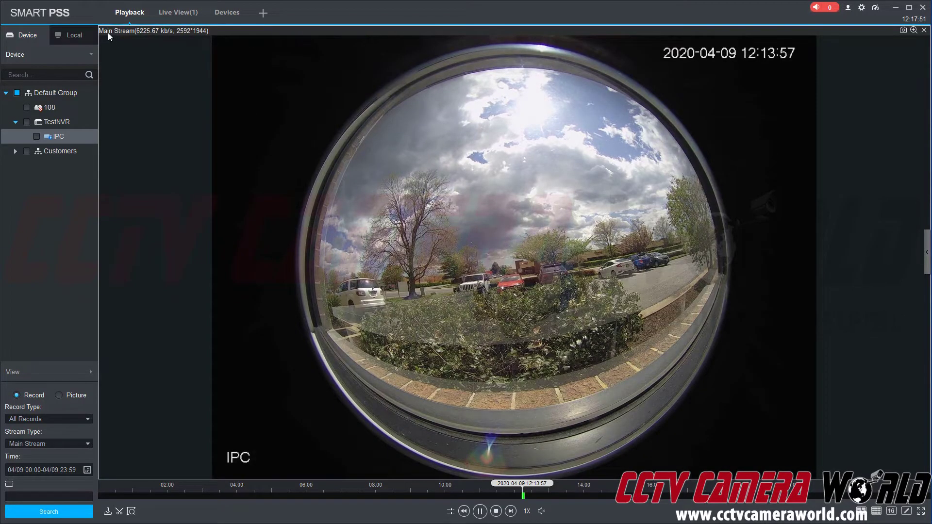
pyautogui.rightClick(476, 205)
pyautogui.click(68, 424)
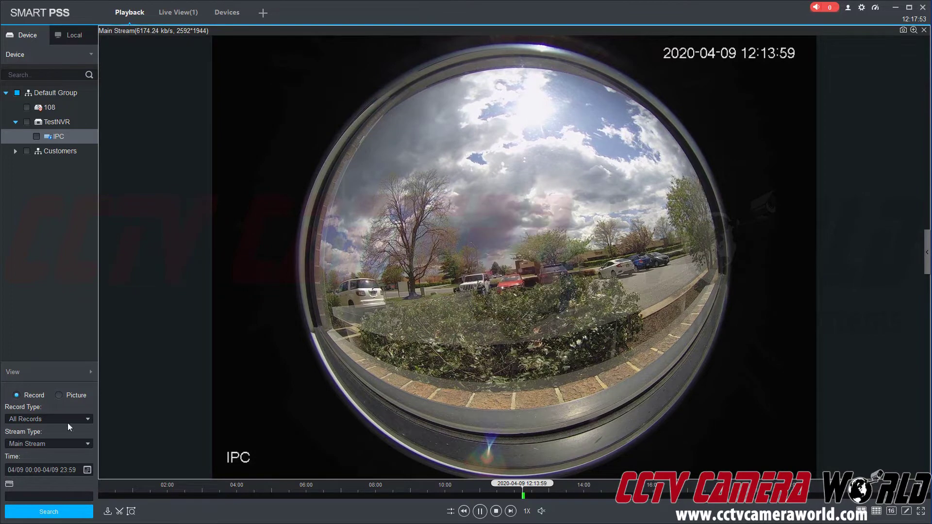
pyautogui.click(48, 443)
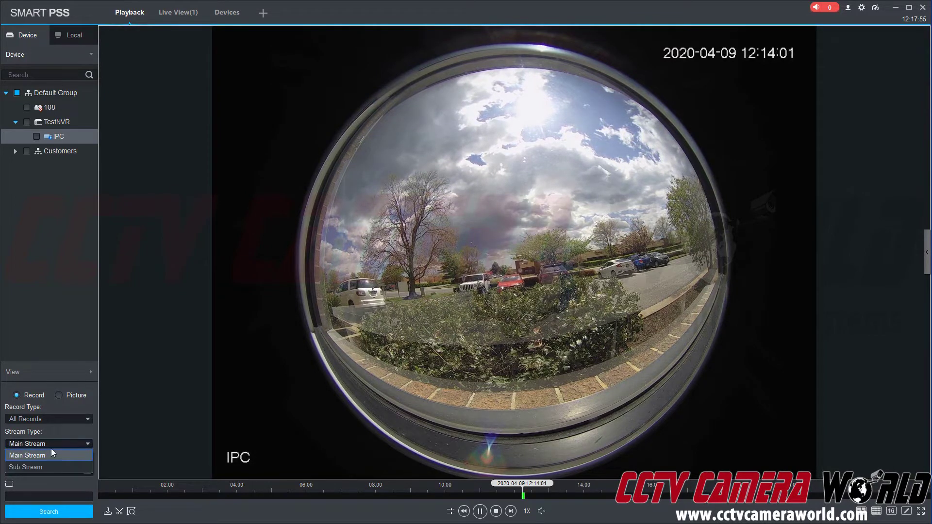
pyautogui.click(53, 452)
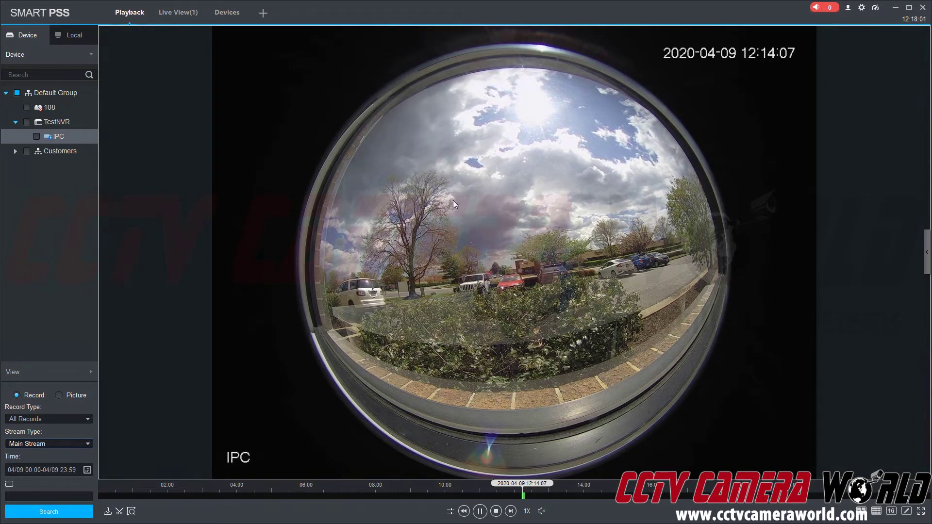
pyautogui.moveTo(426, 223)
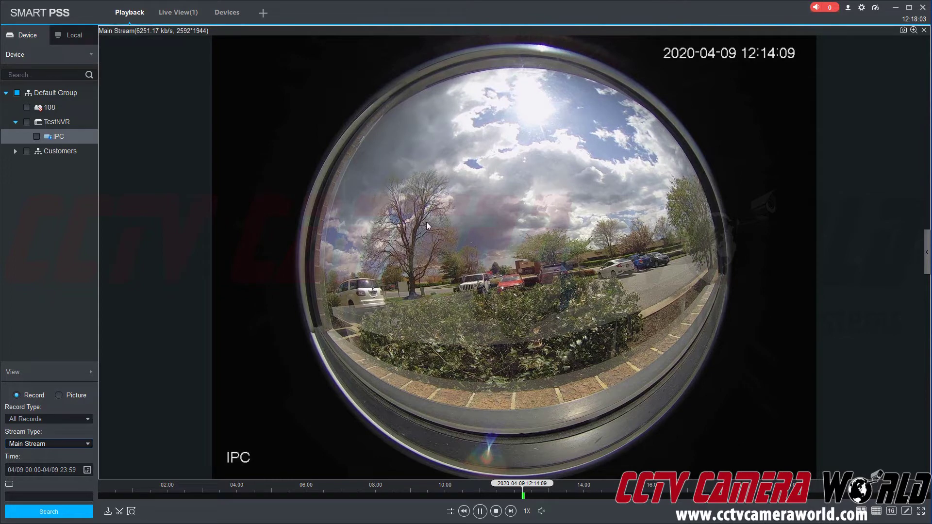
# Switch the fisheye installation mode to the second mount option, filling the pane at 832*832
pyautogui.rightClick(444, 184)
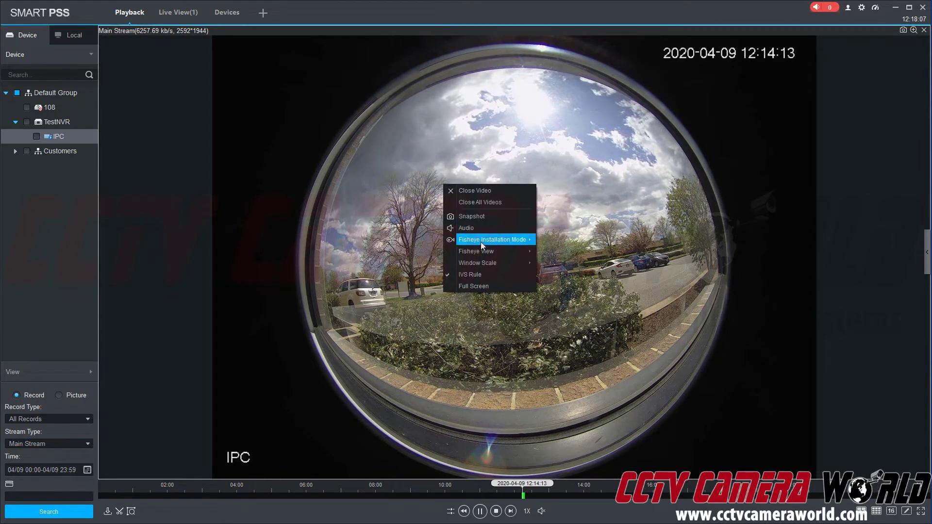
pyautogui.moveTo(481, 242)
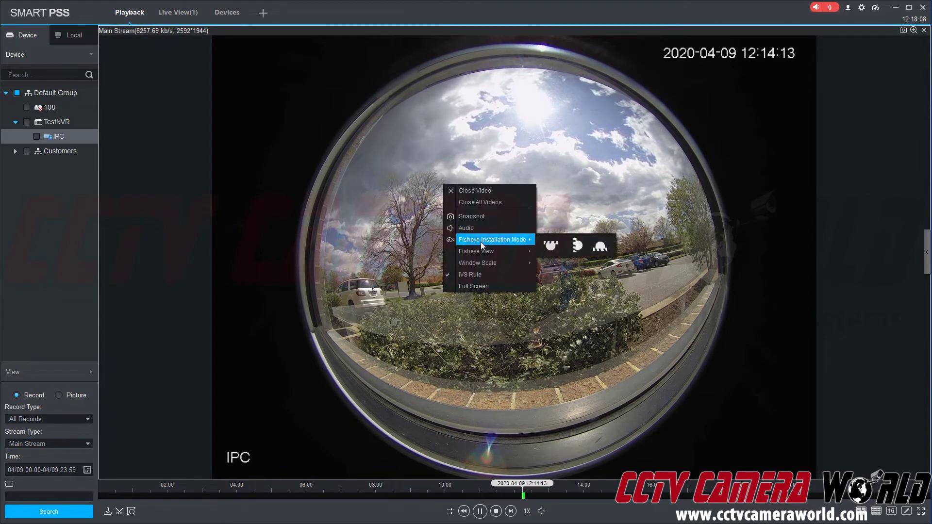
pyautogui.click(575, 246)
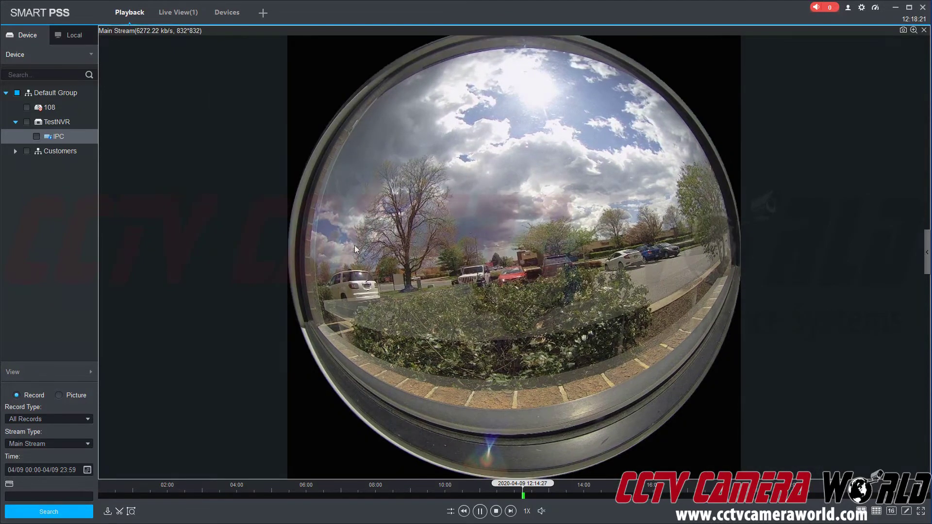
pyautogui.rightClick(494, 238)
pyautogui.moveTo(539, 304)
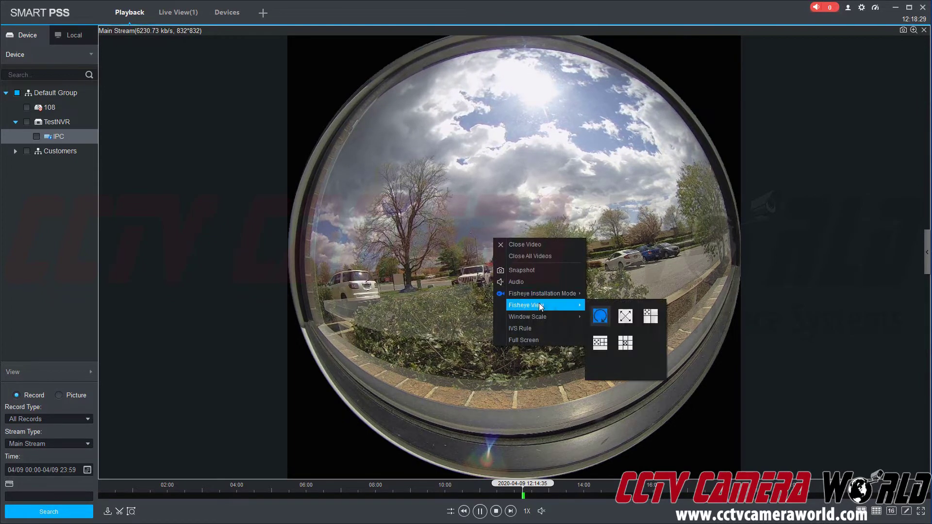
# Dewarp into a panorama tilted toward the ground, then show panorama plus three views with the green region raised
pyautogui.click(623, 322)
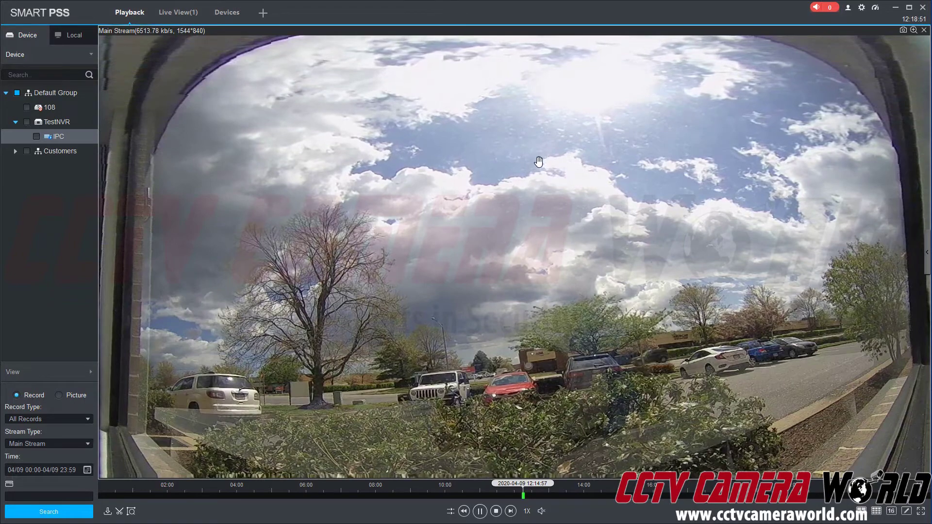
pyautogui.moveTo(539, 162); pyautogui.dragTo(537, 198)
pyautogui.rightClick(541, 246)
pyautogui.moveTo(583, 313)
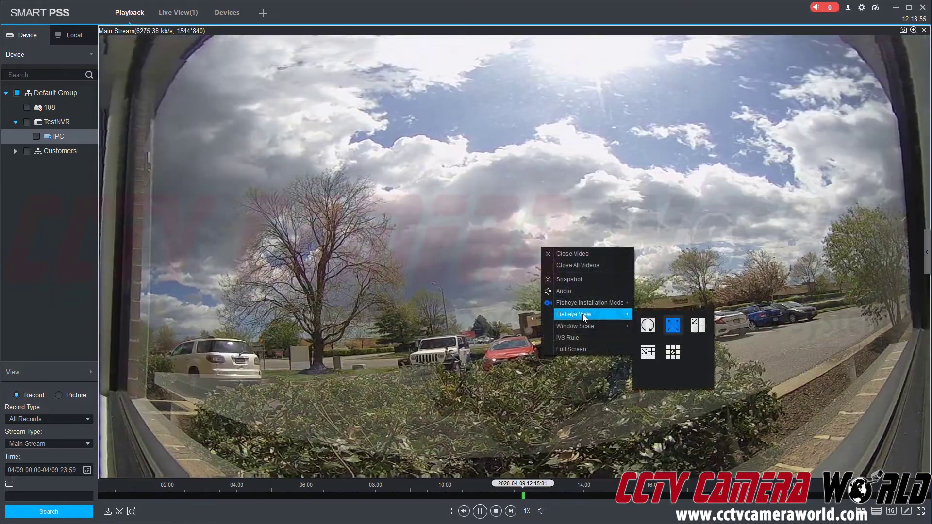
pyautogui.click(325, 136)
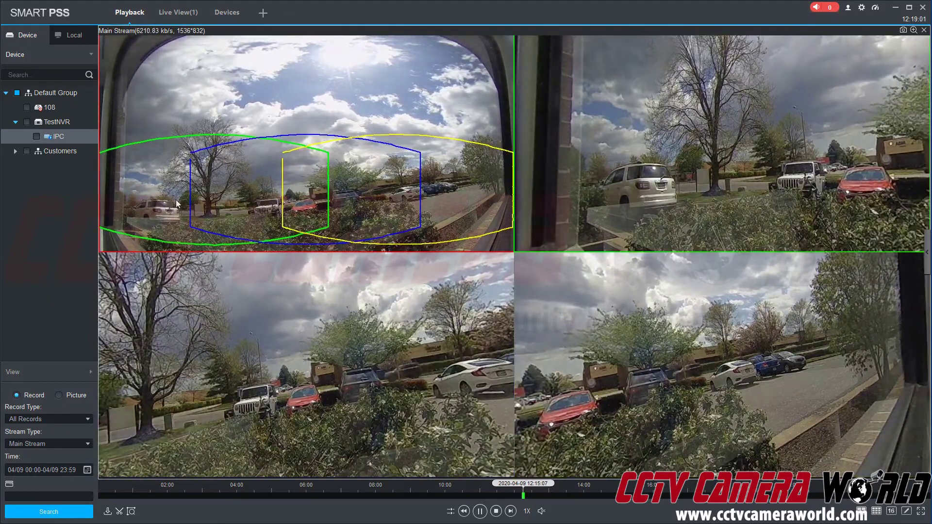
pyautogui.moveTo(176, 200); pyautogui.dragTo(146, 182)
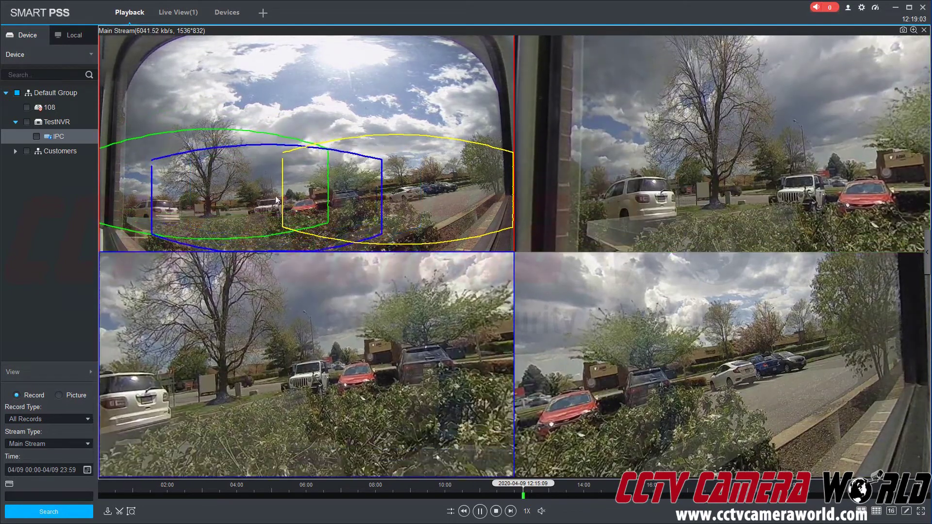
pyautogui.rightClick(375, 190)
# Switch to the fisheye-plus-panes layout and move the magenta region upward
pyautogui.moveTo(409, 257)
pyautogui.click(482, 295)
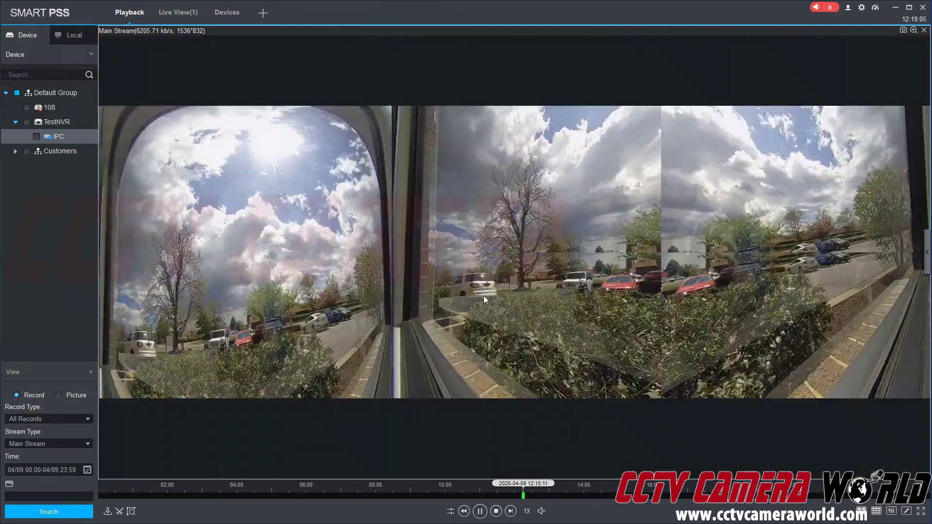
pyautogui.click(284, 366)
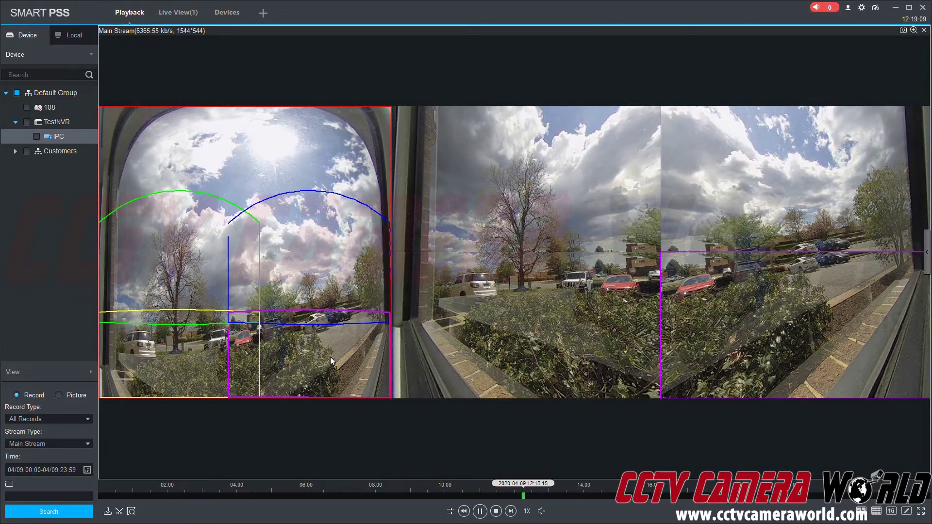
pyautogui.moveTo(331, 357); pyautogui.dragTo(323, 340)
# Move the green region down and right, and nudge the blue region slightly down
pyautogui.moveTo(170, 267); pyautogui.dragTo(185, 282)
pyautogui.click(291, 249)
pyautogui.moveTo(291, 249); pyautogui.dragTo(293, 261)
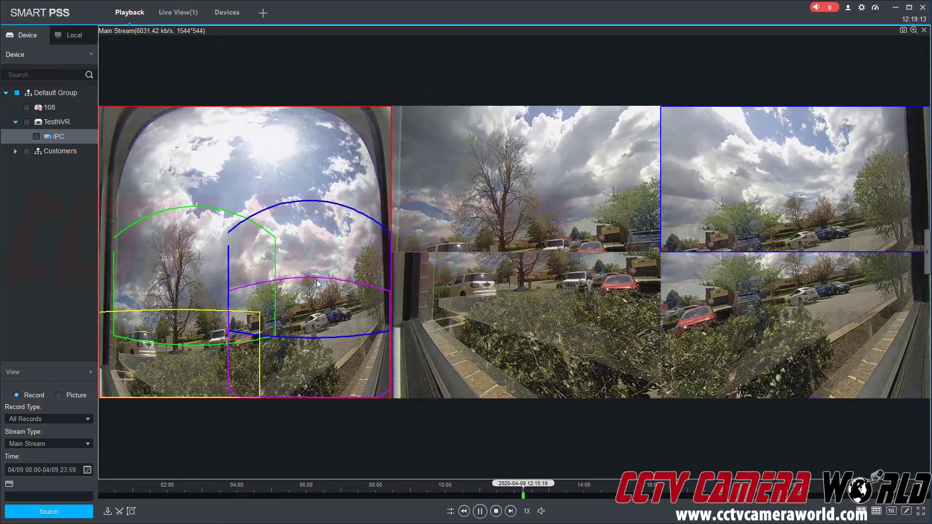
pyautogui.rightClick(314, 282)
pyautogui.moveTo(345, 348)
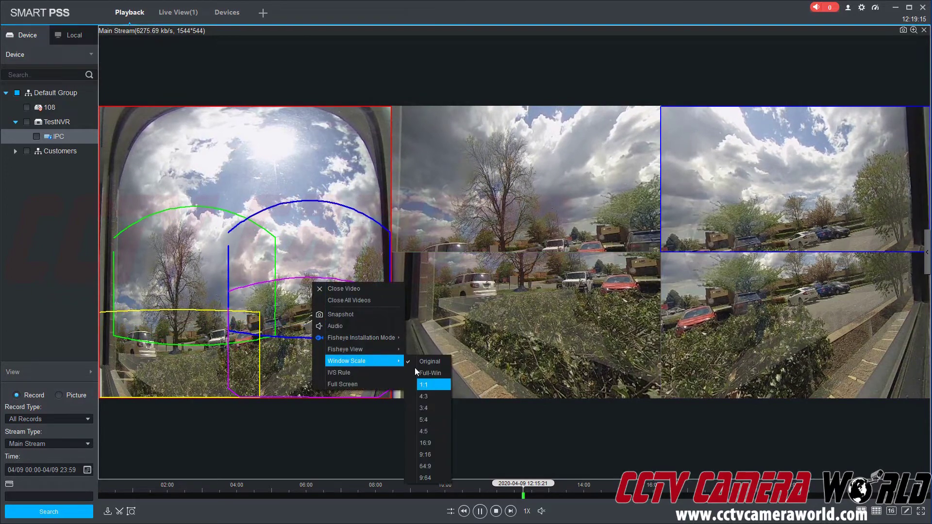
# Show the 3x3 layout with the fisheye centred, then reposition the green, blue and yellow markers
pyautogui.click(445, 388)
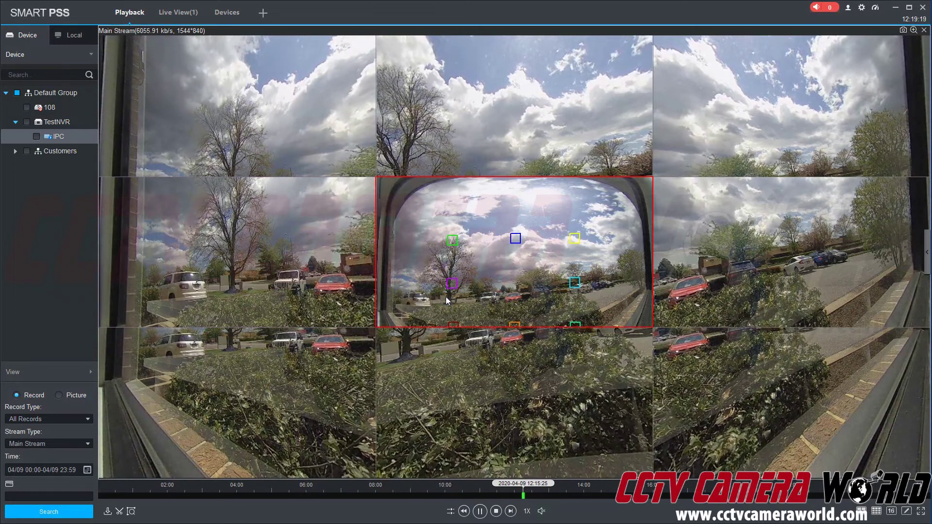
pyautogui.moveTo(452, 240); pyautogui.dragTo(439, 221)
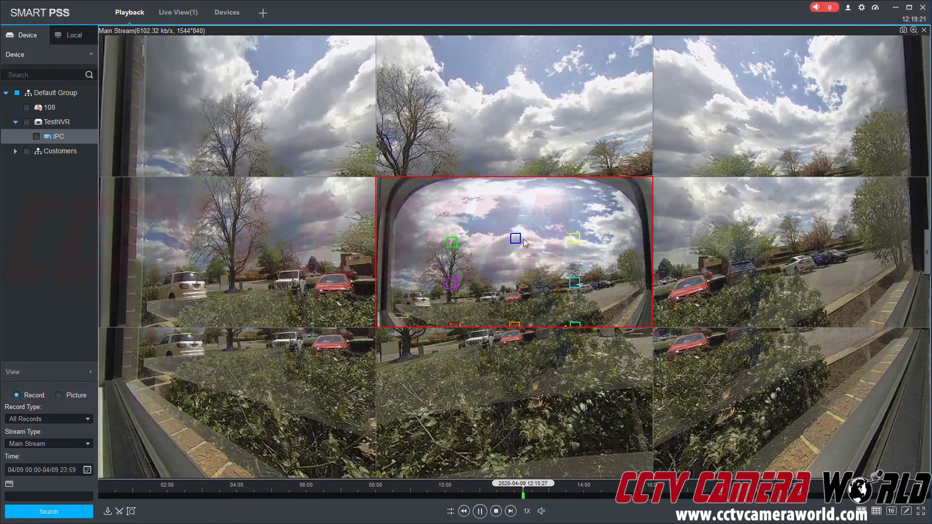
pyautogui.moveTo(516, 239); pyautogui.dragTo(515, 249)
pyautogui.moveTo(575, 238); pyautogui.dragTo(575, 240)
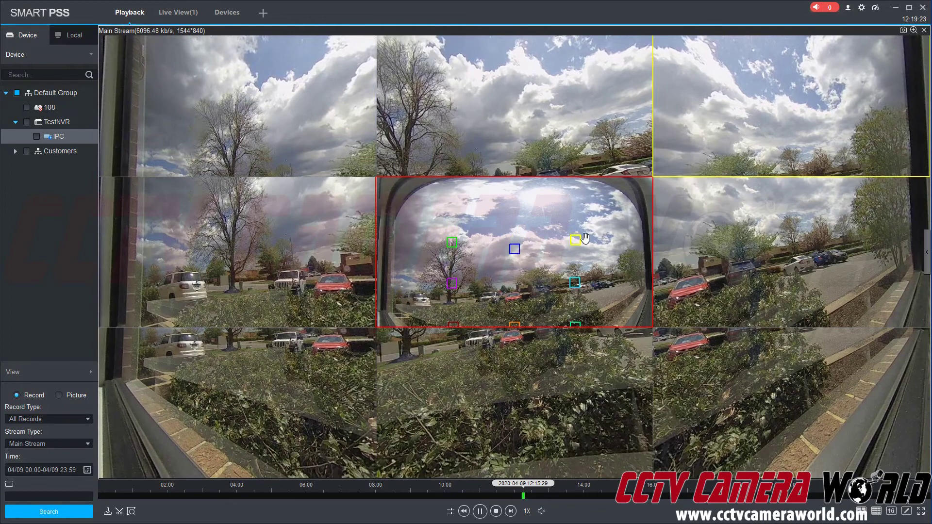